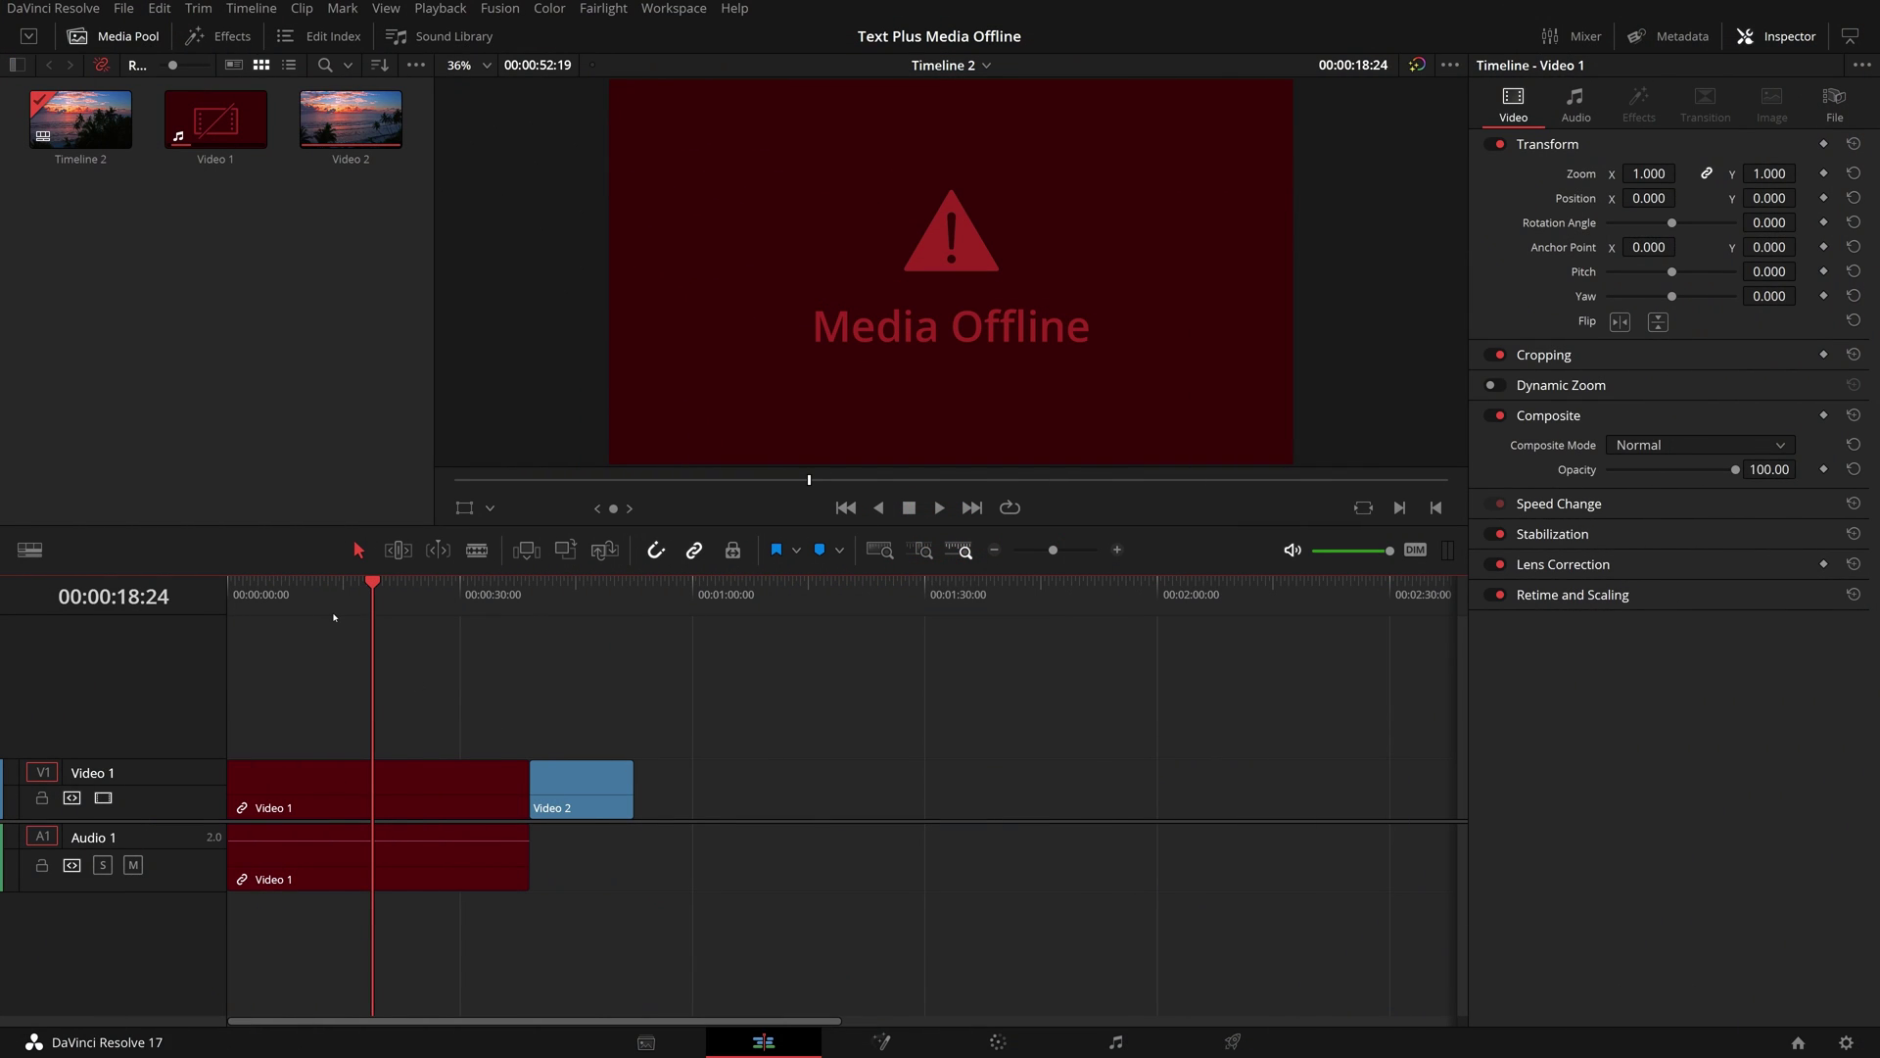
Step: Scrub the offline clip in Timeline 2, then load and right-click Video 1 in the Media Pool
{"action": "mouse_move", "coordinate": [323, 614]}
{"action": "left_mouse_down"}
{"action": "mouse_move", "coordinate": [276, 612]}
{"action": "mouse_move", "coordinate": [459, 611]}
{"action": "mouse_move", "coordinate": [303, 620]}
{"action": "left_mouse_up"}
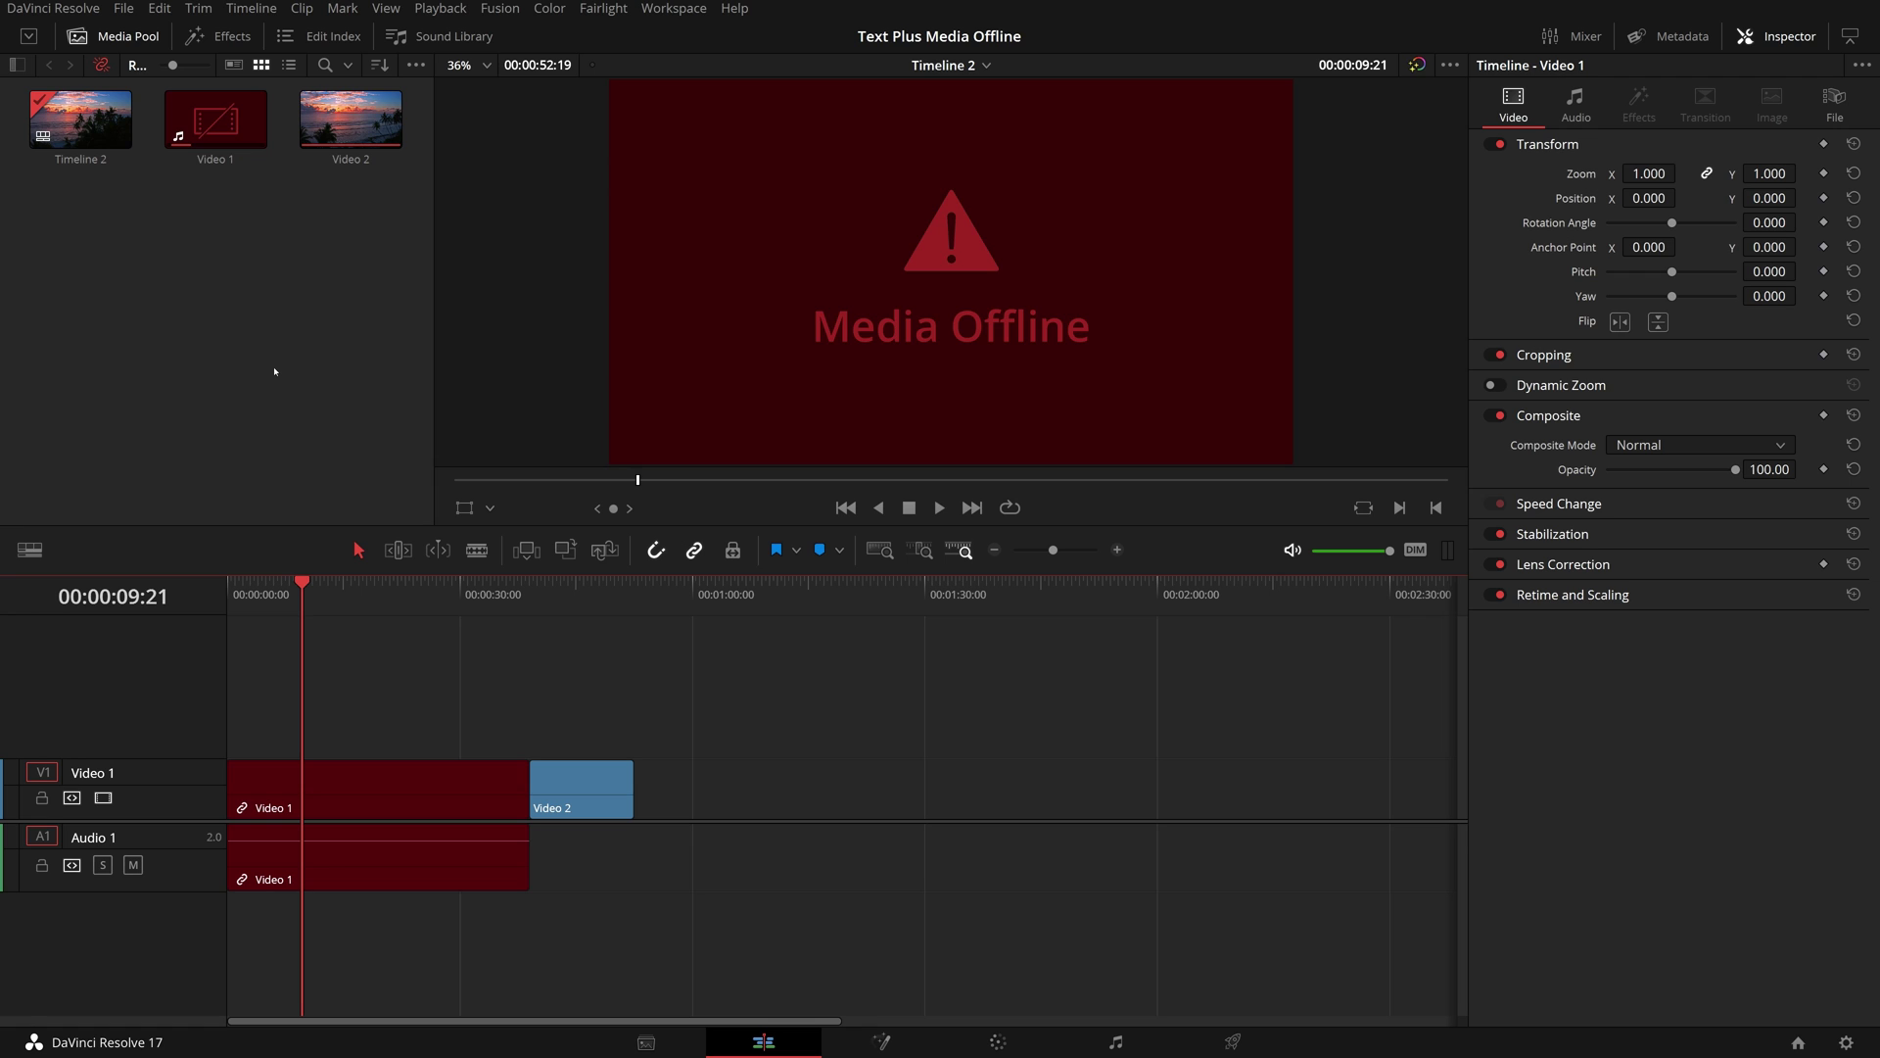
{"action": "left_click", "coordinate": [179, 120]}
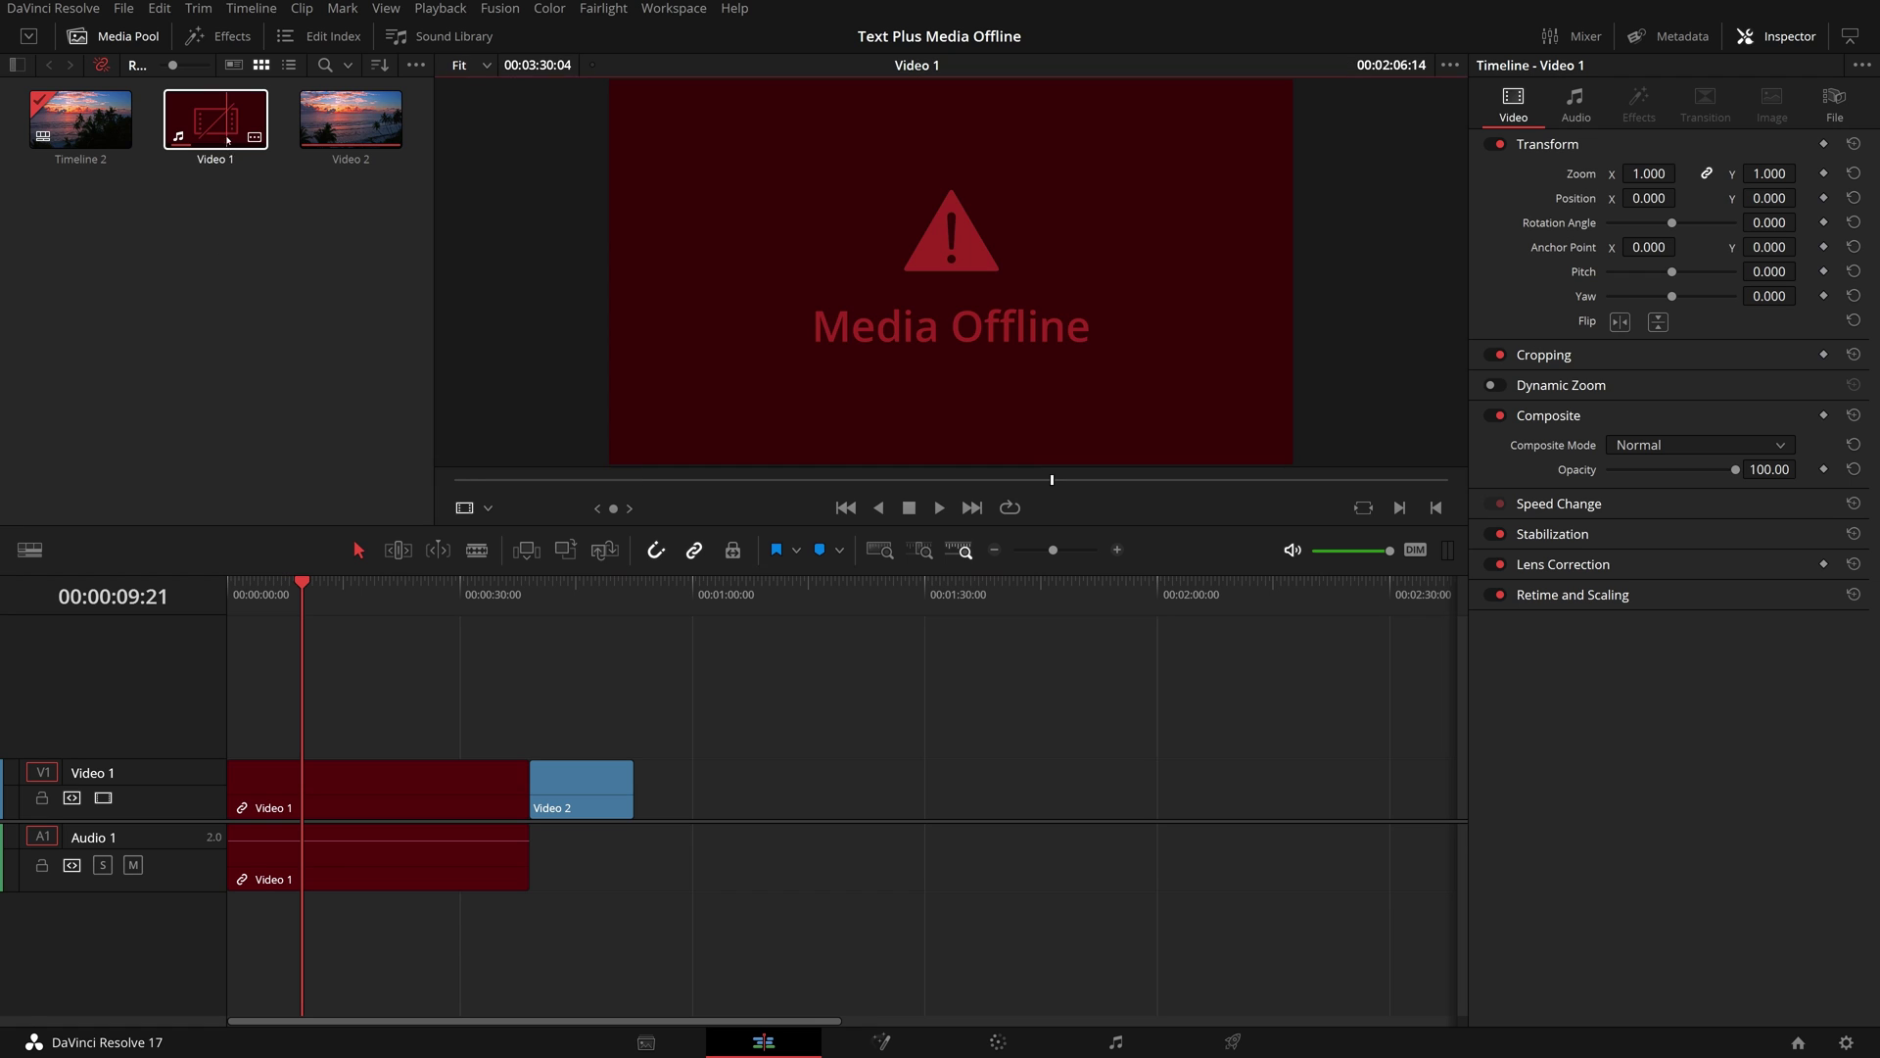
{"action": "right_click", "coordinate": [179, 120]}
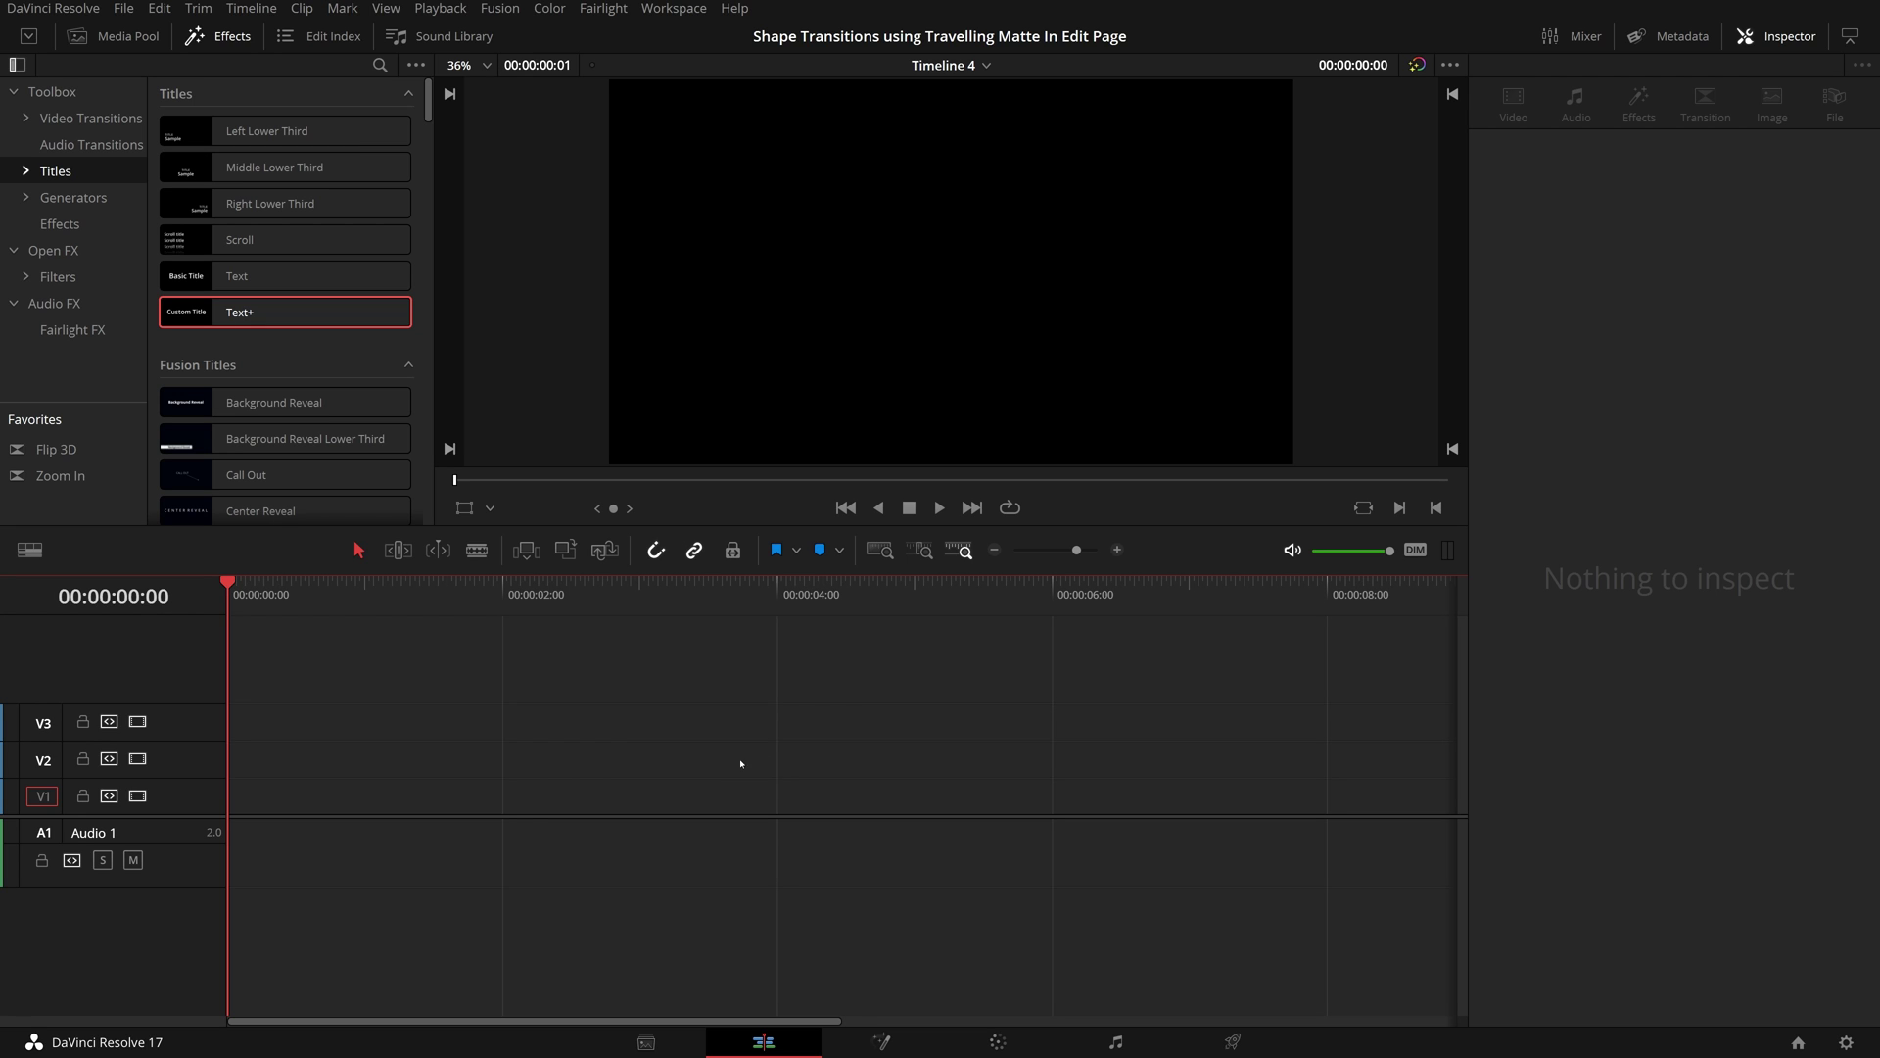
Step: Drop a Text+ title onto V1 of Timeline 4, then play and scrub through it
{"action": "left_click_drag", "start_coordinate": [240, 311], "coordinate": [221, 807]}
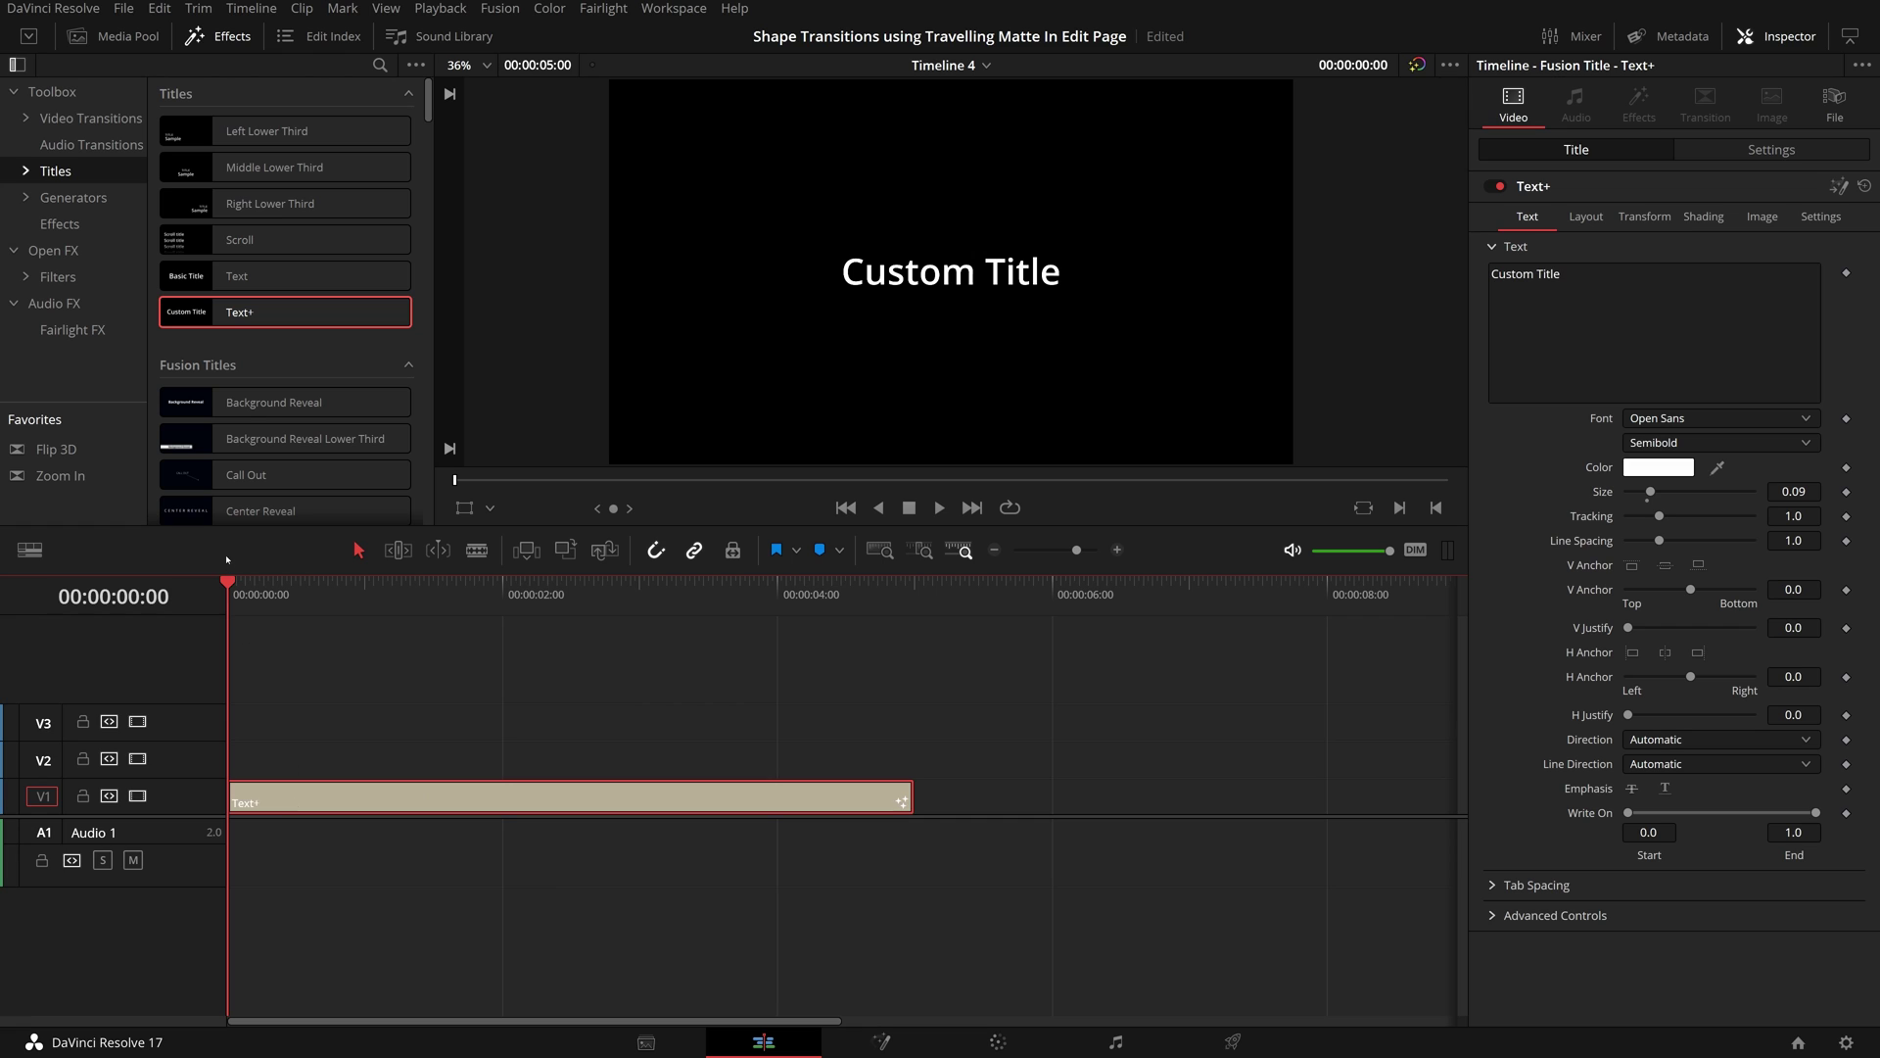
{"action": "mouse_move", "coordinate": [227, 586]}
{"action": "left_mouse_down"}
{"action": "mouse_move", "coordinate": [285, 588]}
{"action": "mouse_move", "coordinate": [228, 600]}
{"action": "left_mouse_up"}
{"action": "key", "text": "space"}
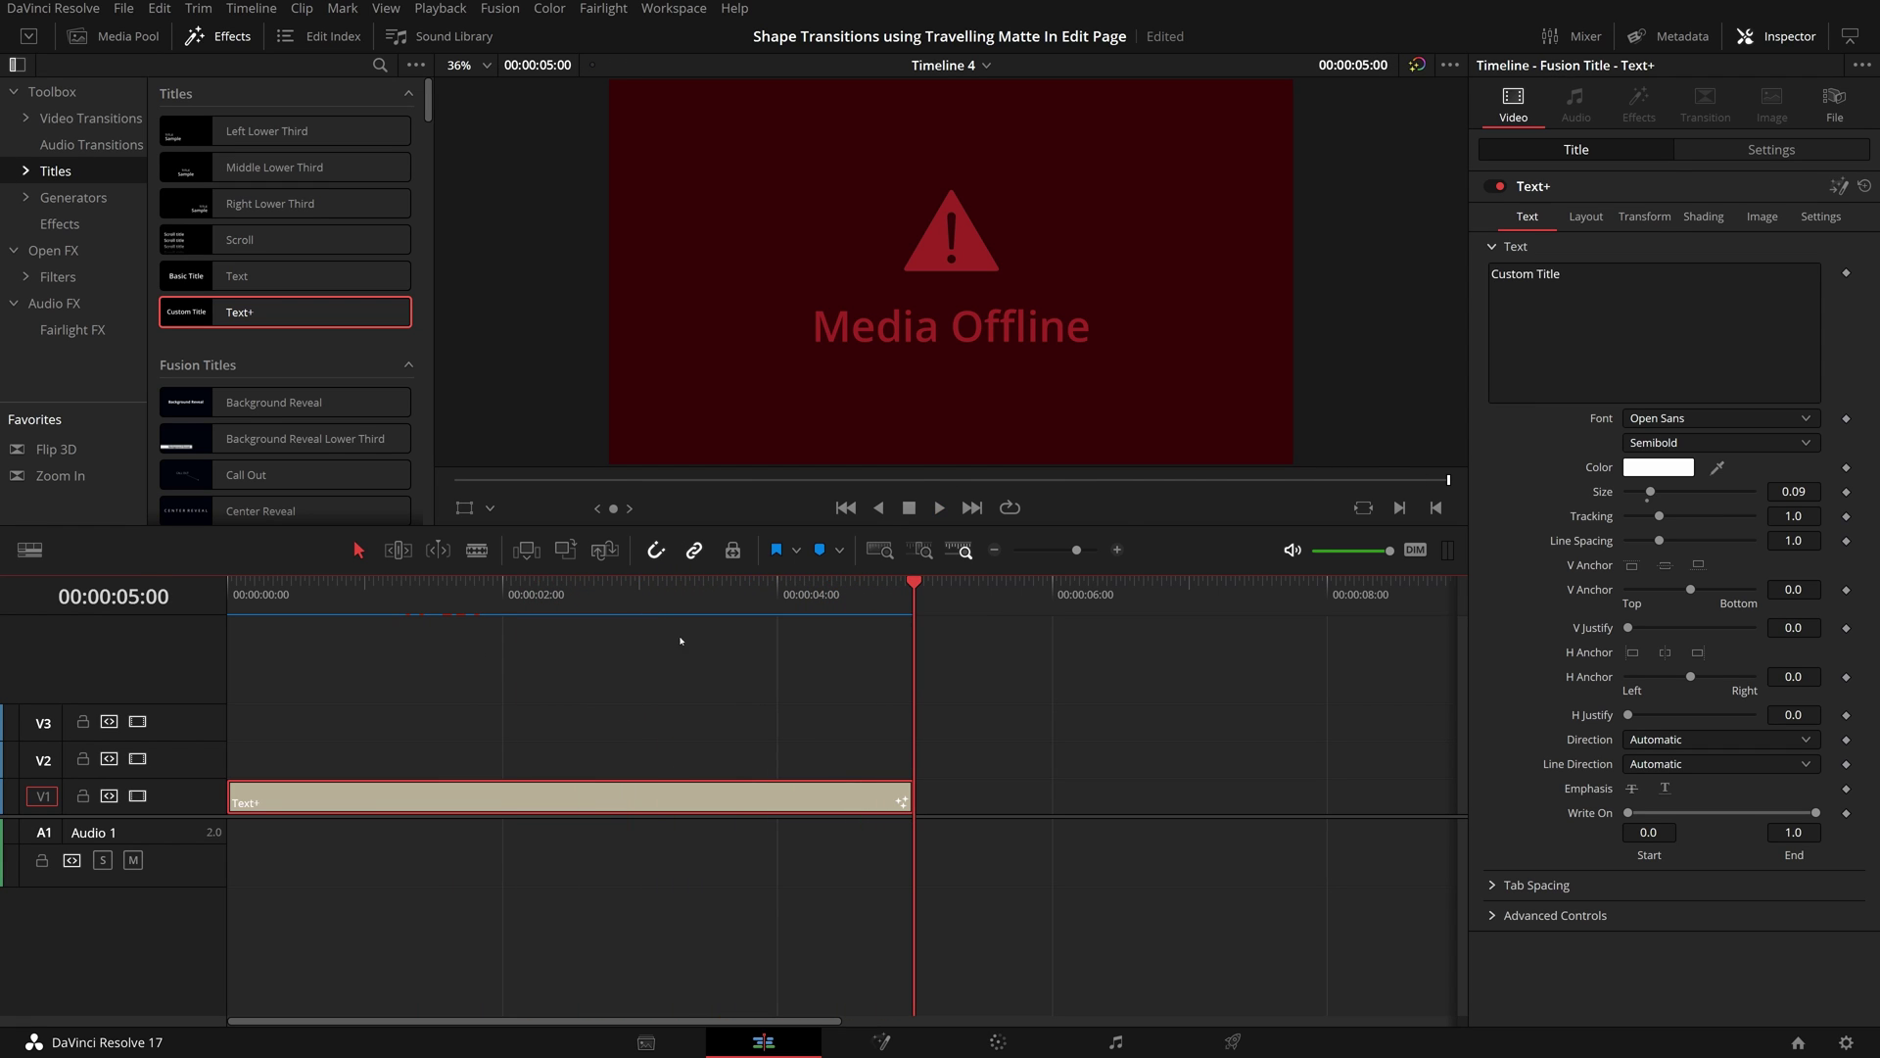
{"action": "left_click", "coordinate": [520, 588]}
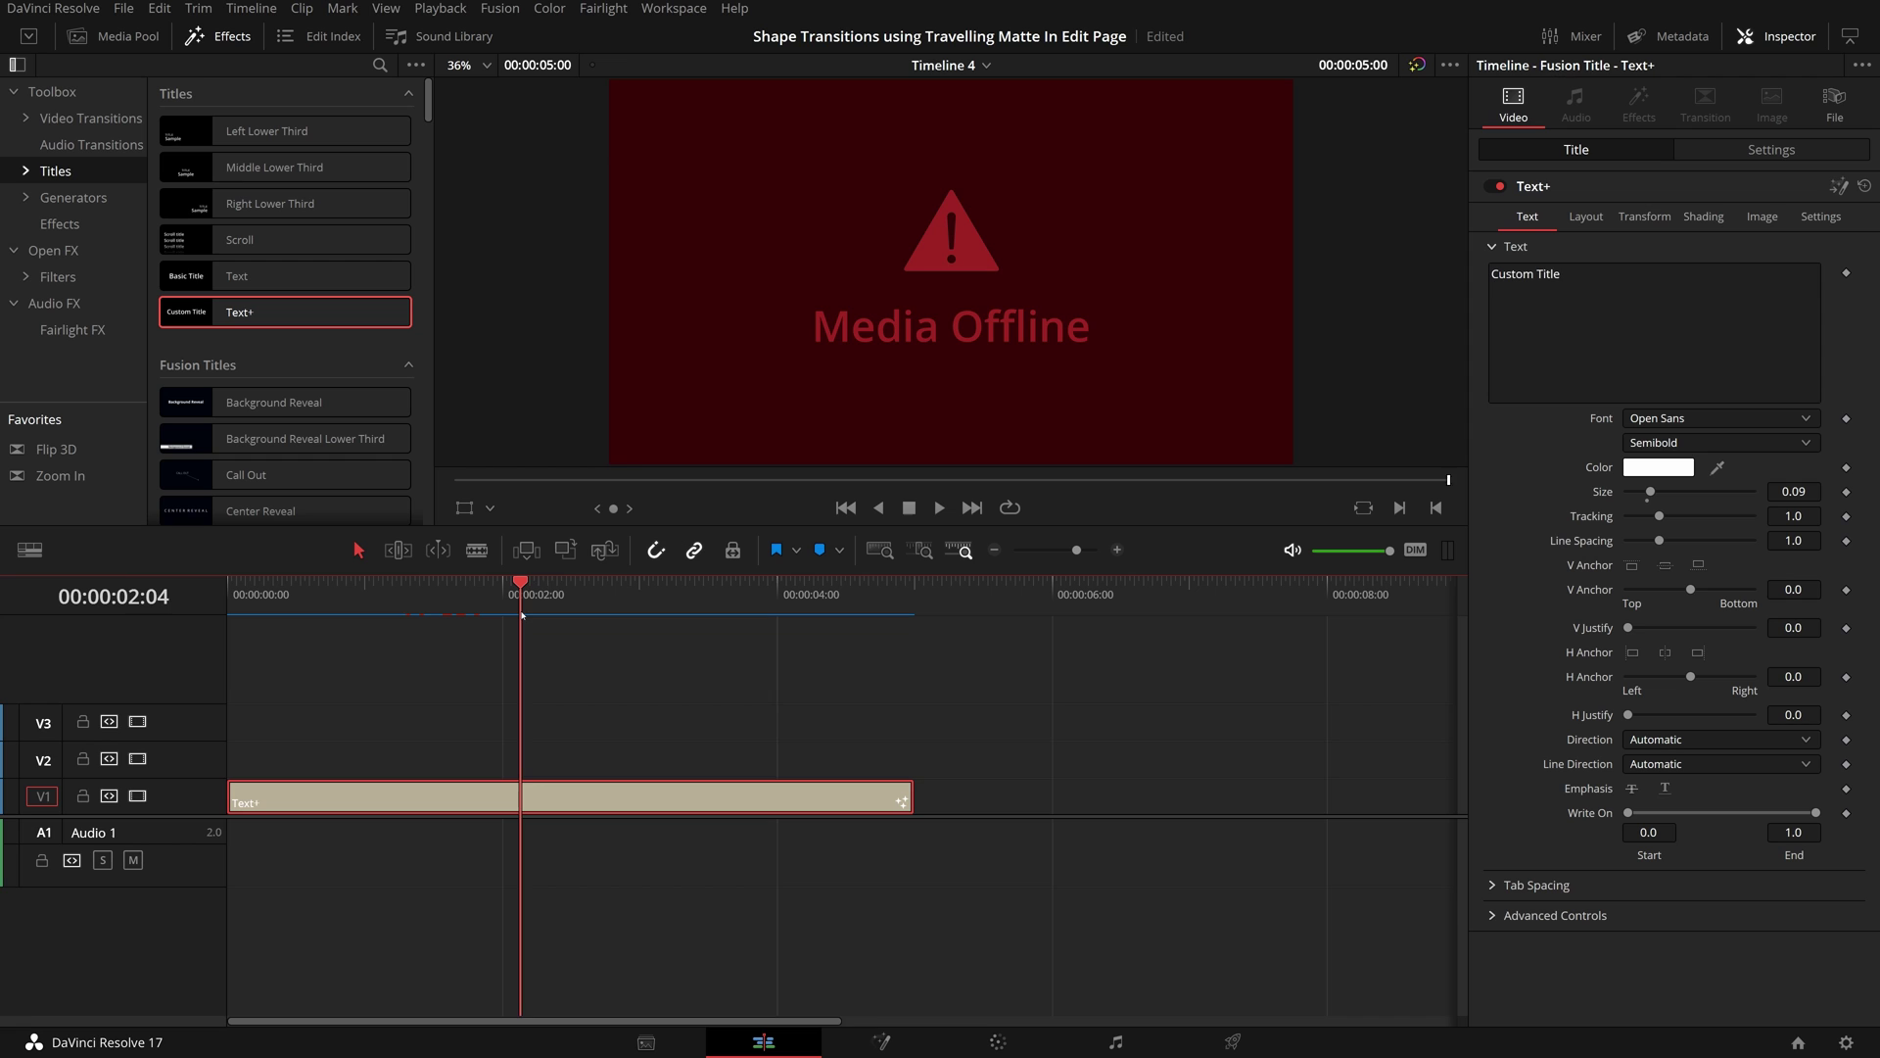
{"action": "left_click_drag", "start_coordinate": [547, 588], "coordinate": [333, 666]}
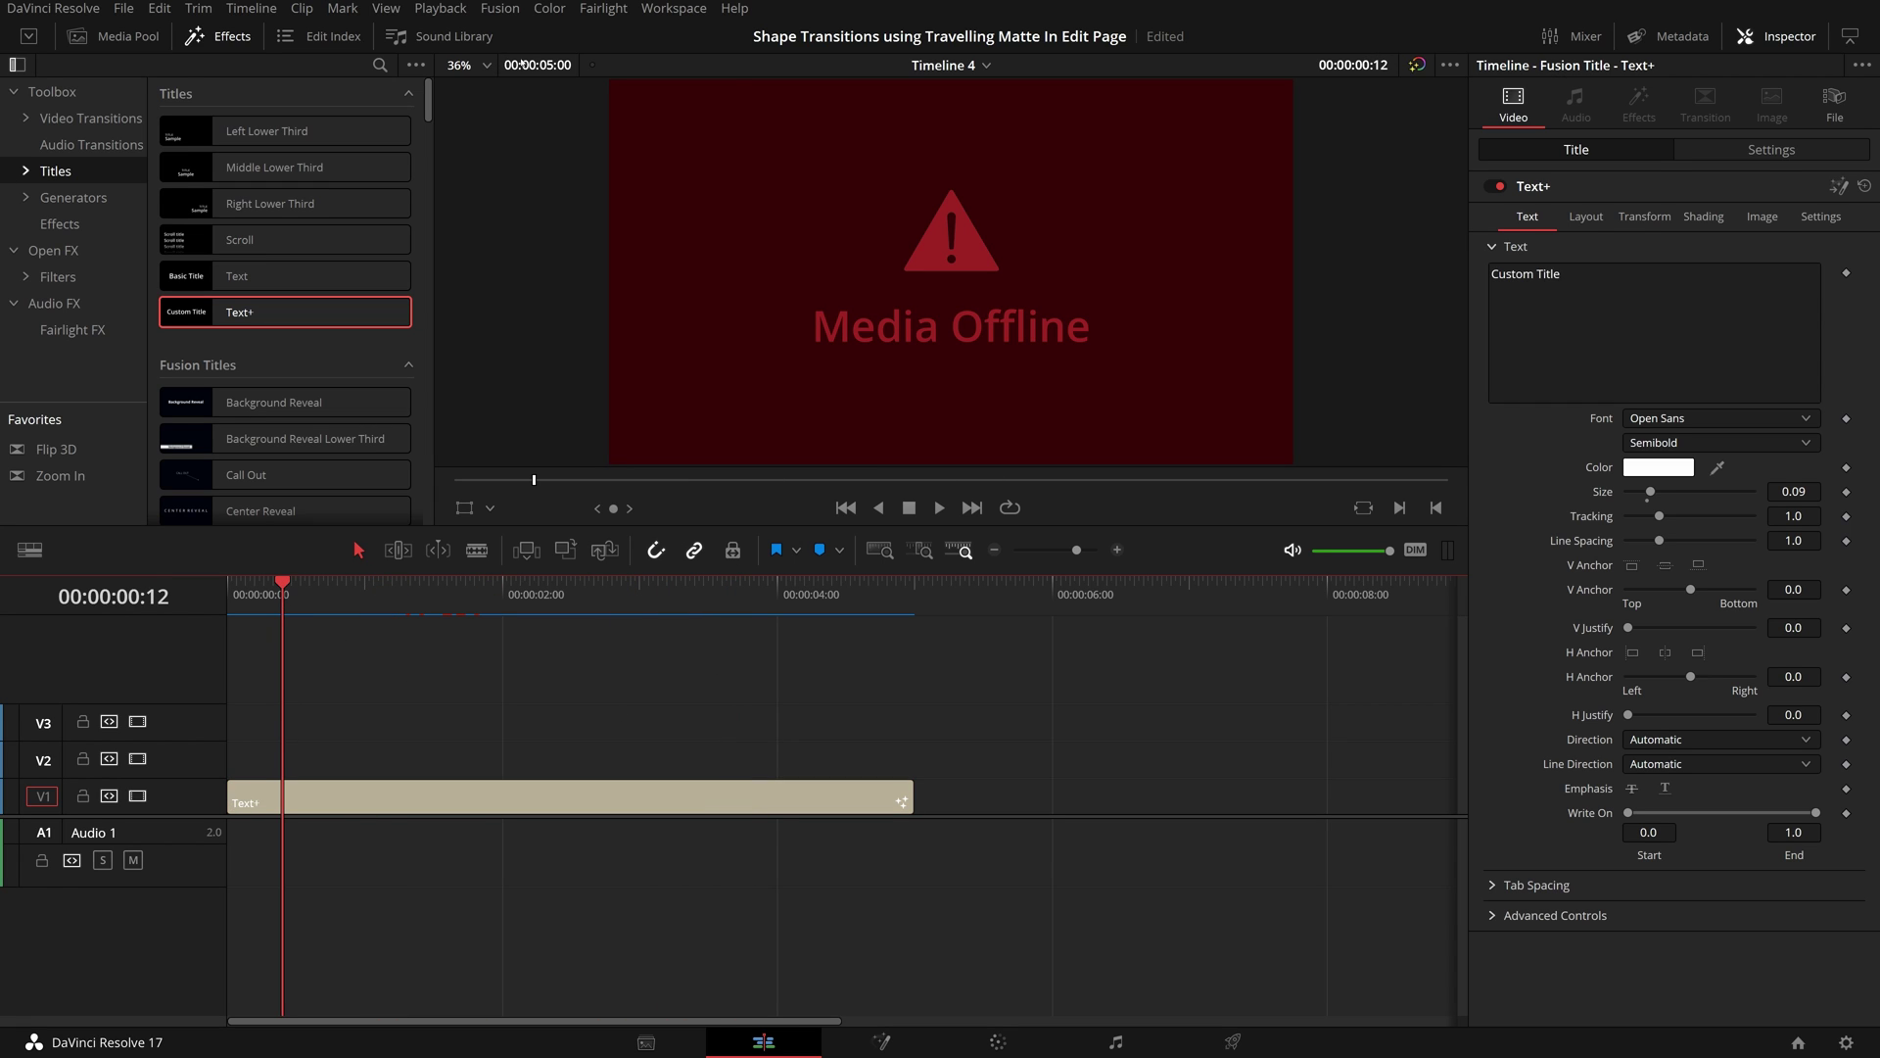
Step: Set timeline proxy mode to half resolution and scrub the title to test playback
{"action": "left_click", "coordinate": [435, 9]}
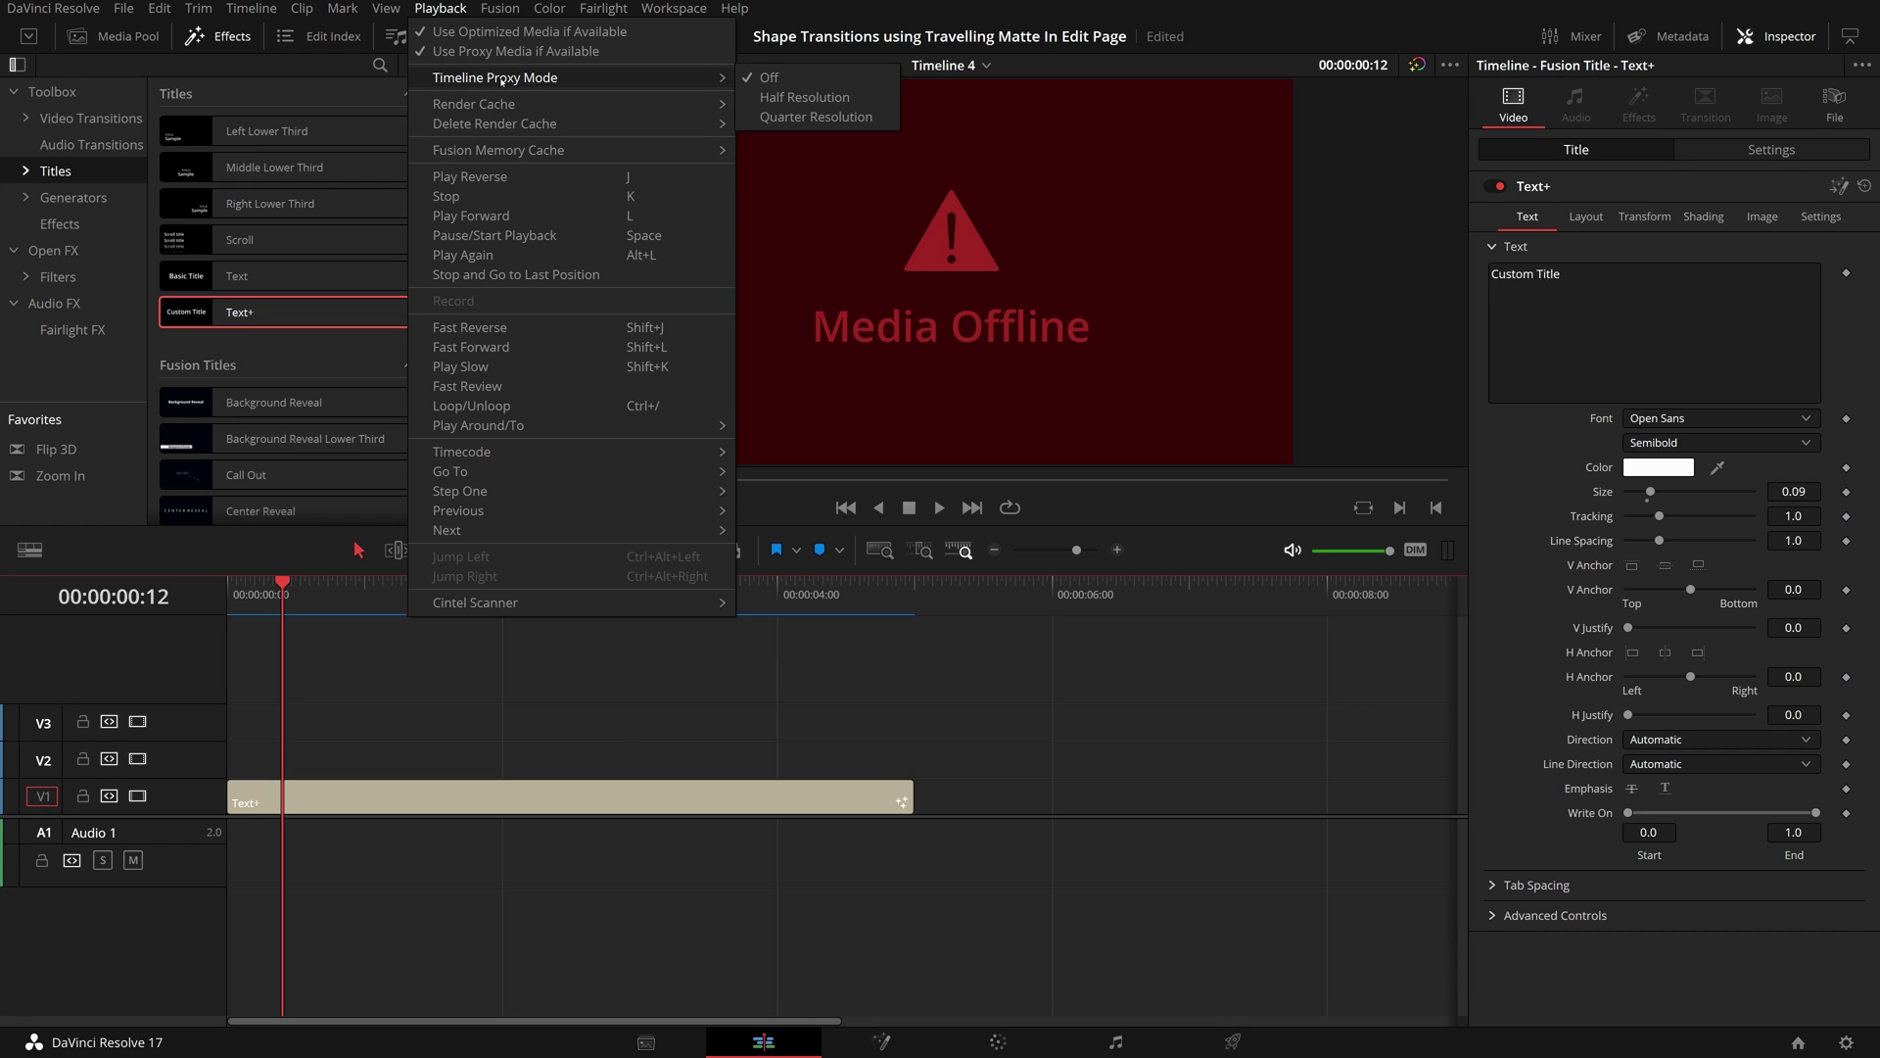
{"action": "left_click", "coordinate": [771, 98]}
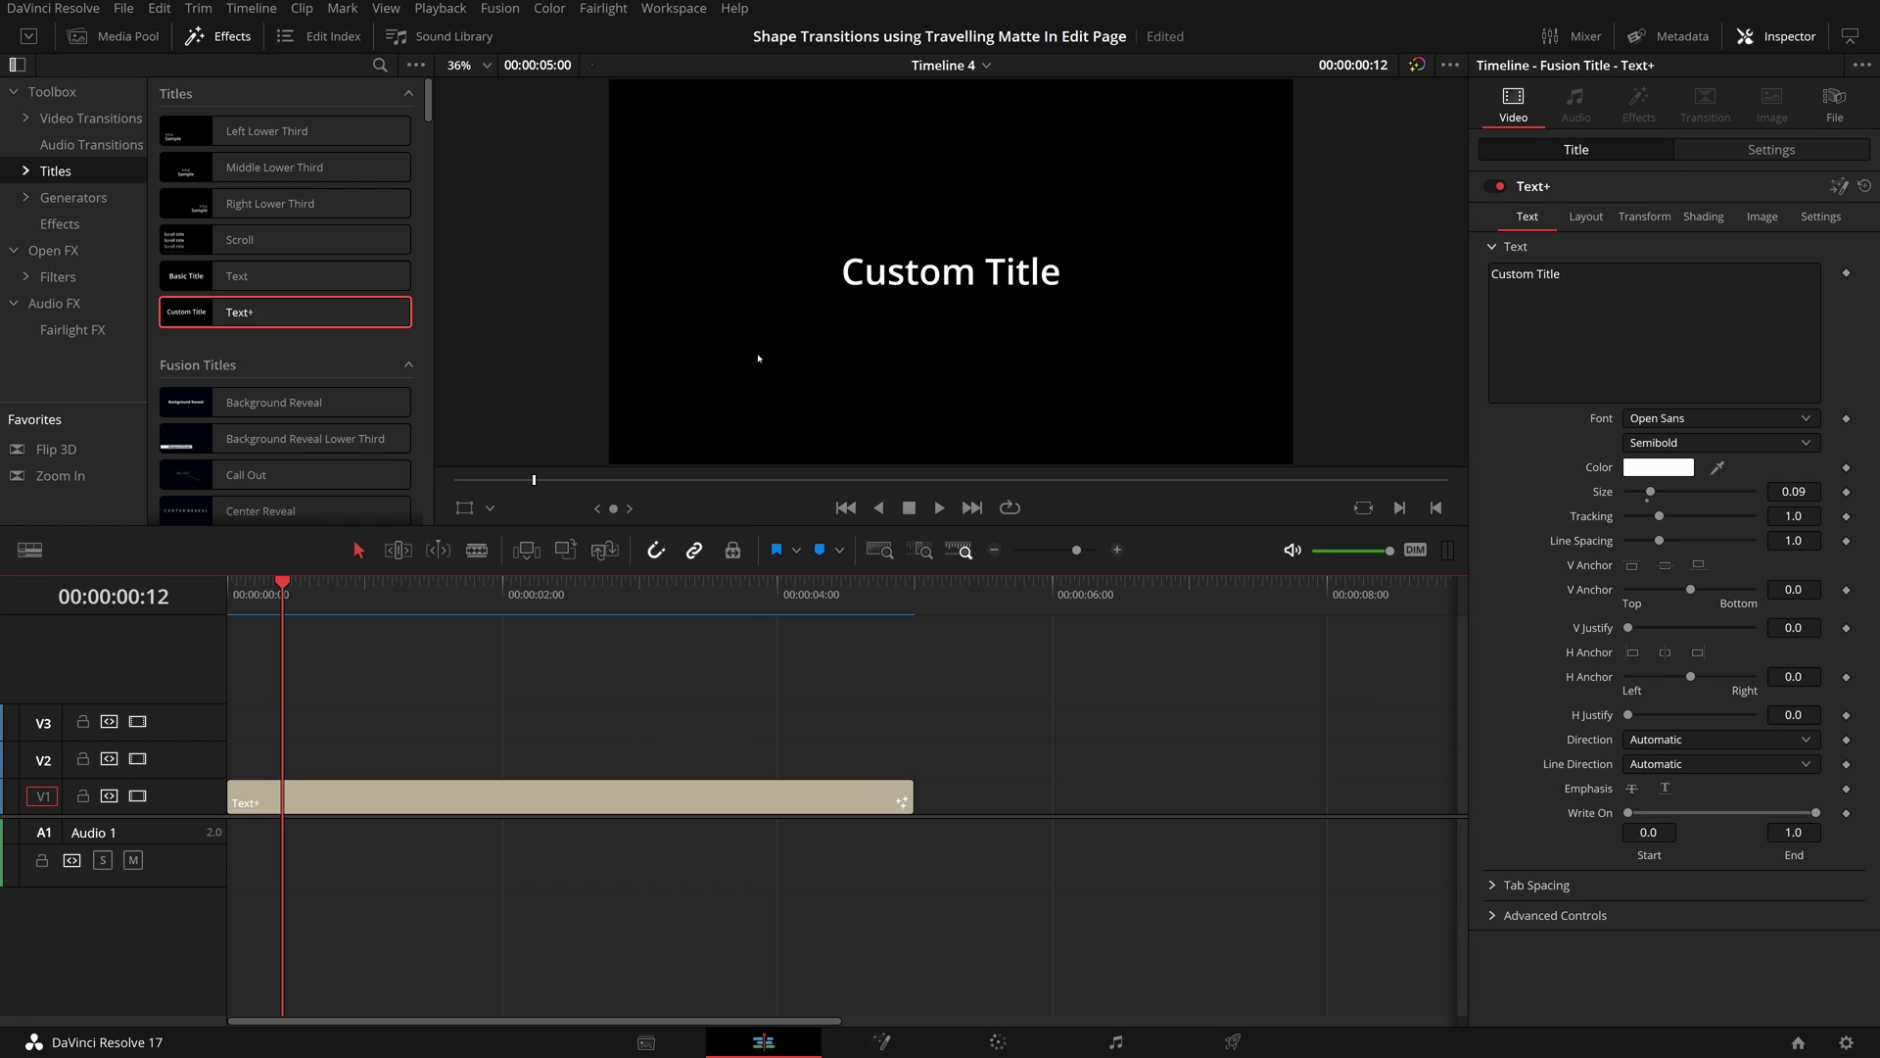
{"action": "mouse_move", "coordinate": [263, 580]}
{"action": "left_mouse_down"}
{"action": "mouse_move", "coordinate": [247, 581]}
{"action": "mouse_move", "coordinate": [809, 581]}
{"action": "mouse_move", "coordinate": [297, 581]}
{"action": "left_mouse_up"}
Step: Turn timeline proxy mode off and scrub the title again for offline frames
{"action": "left_click", "coordinate": [440, 9]}
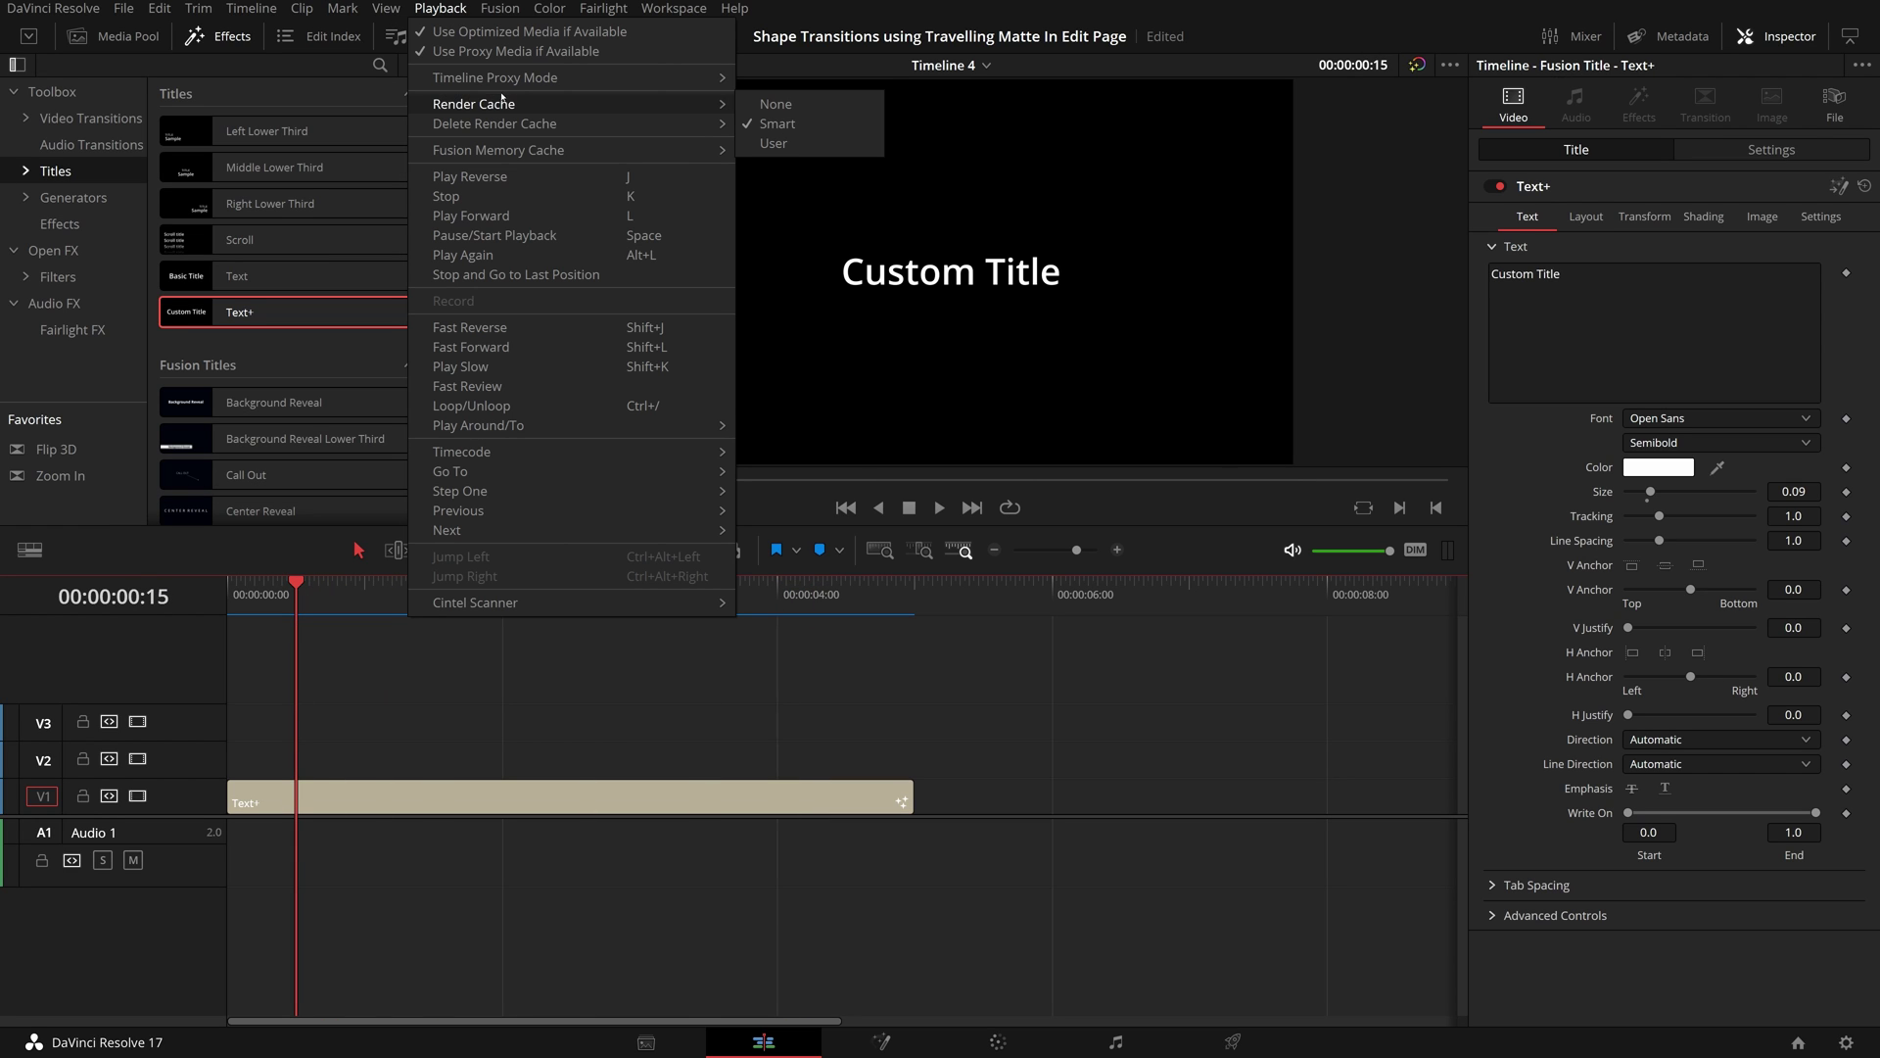
{"action": "mouse_move", "coordinate": [499, 85]}
{"action": "left_click", "coordinate": [770, 77]}
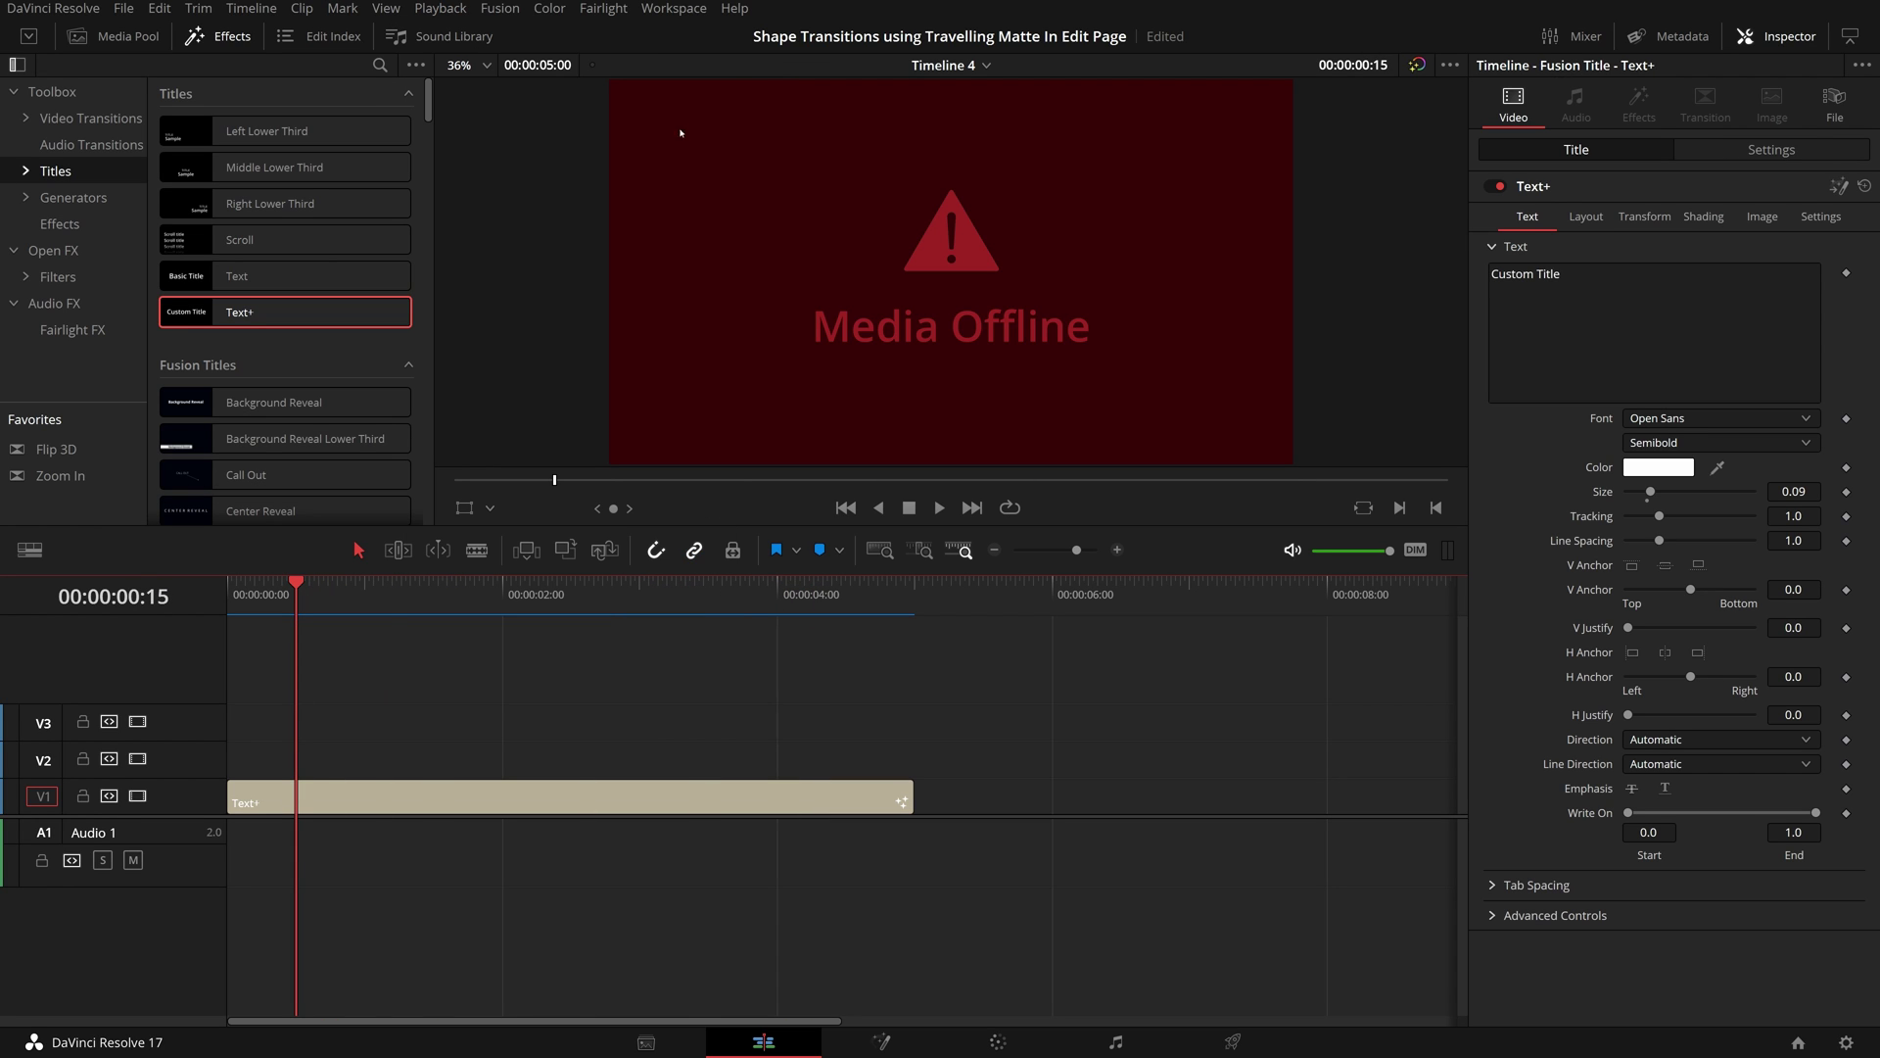
{"action": "left_click_drag", "start_coordinate": [296, 587], "coordinate": [529, 588]}
Step: Turn render caching off and play the title forward from the start
{"action": "left_click", "coordinate": [436, 10]}
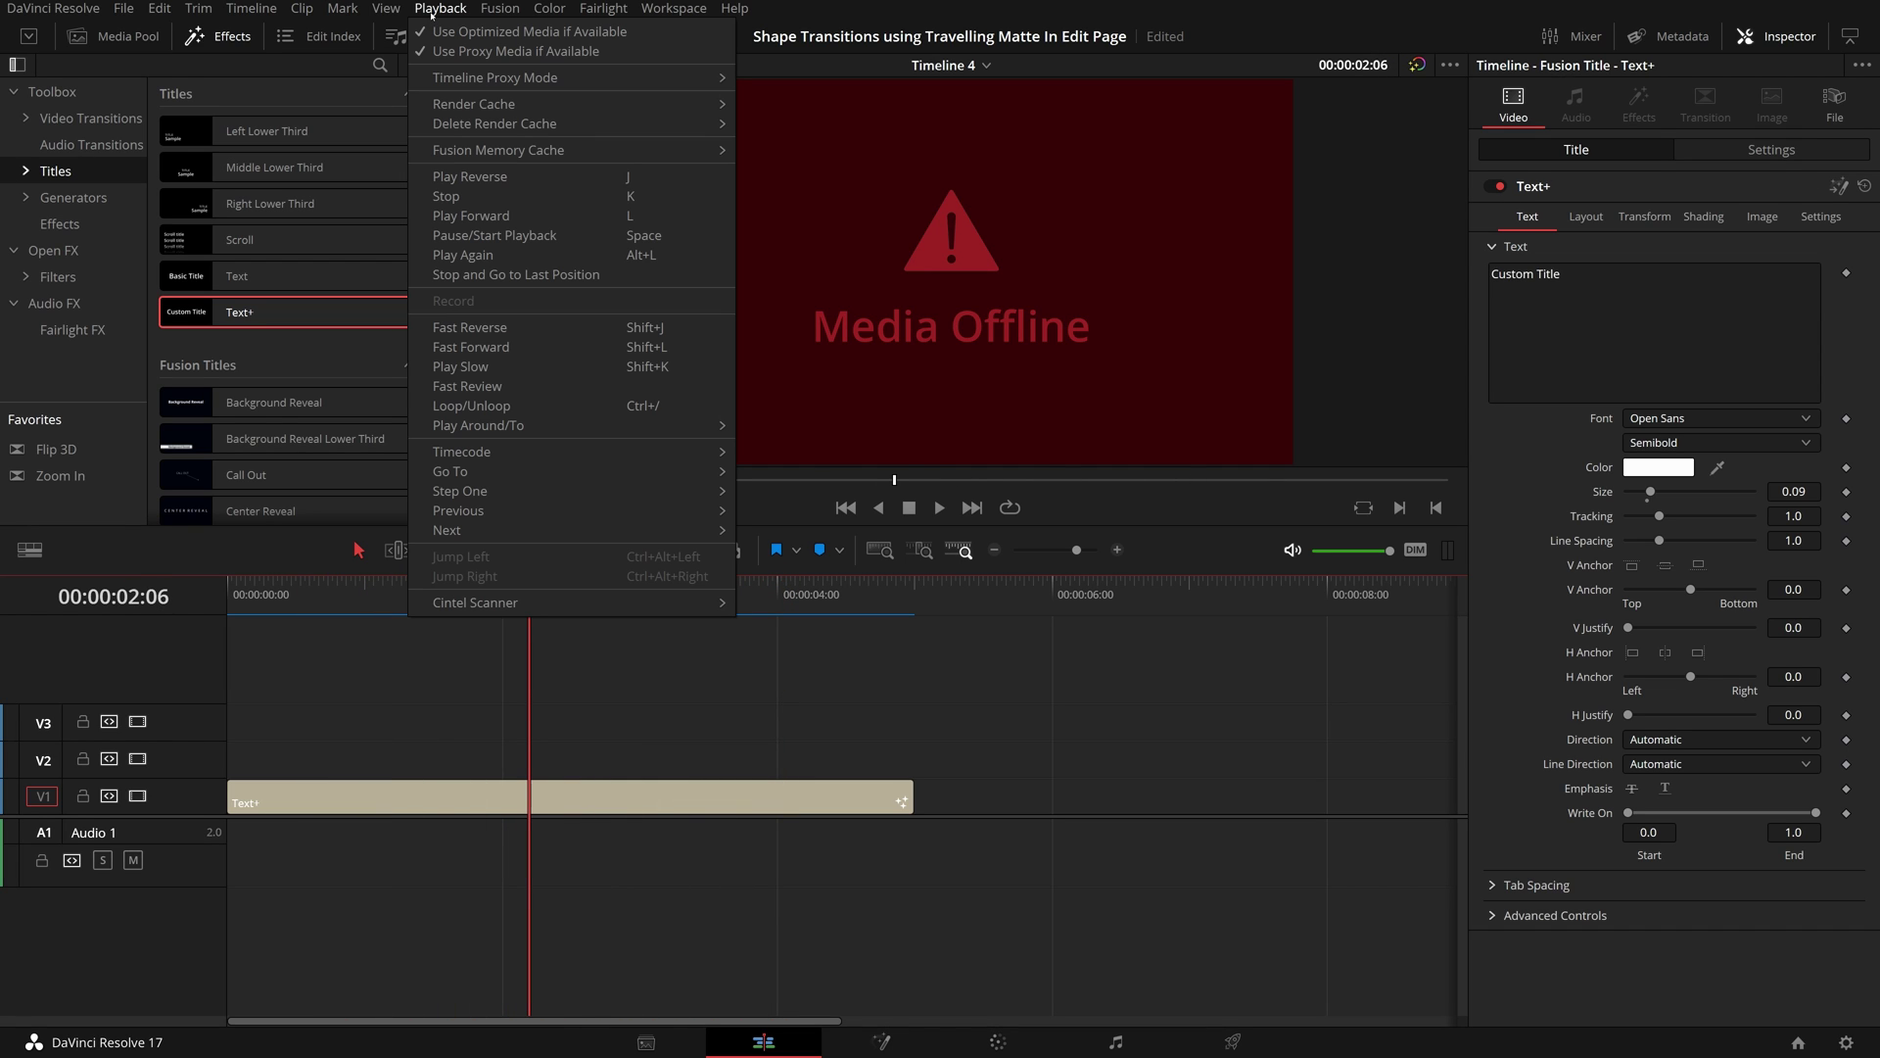
{"action": "mouse_move", "coordinate": [637, 104]}
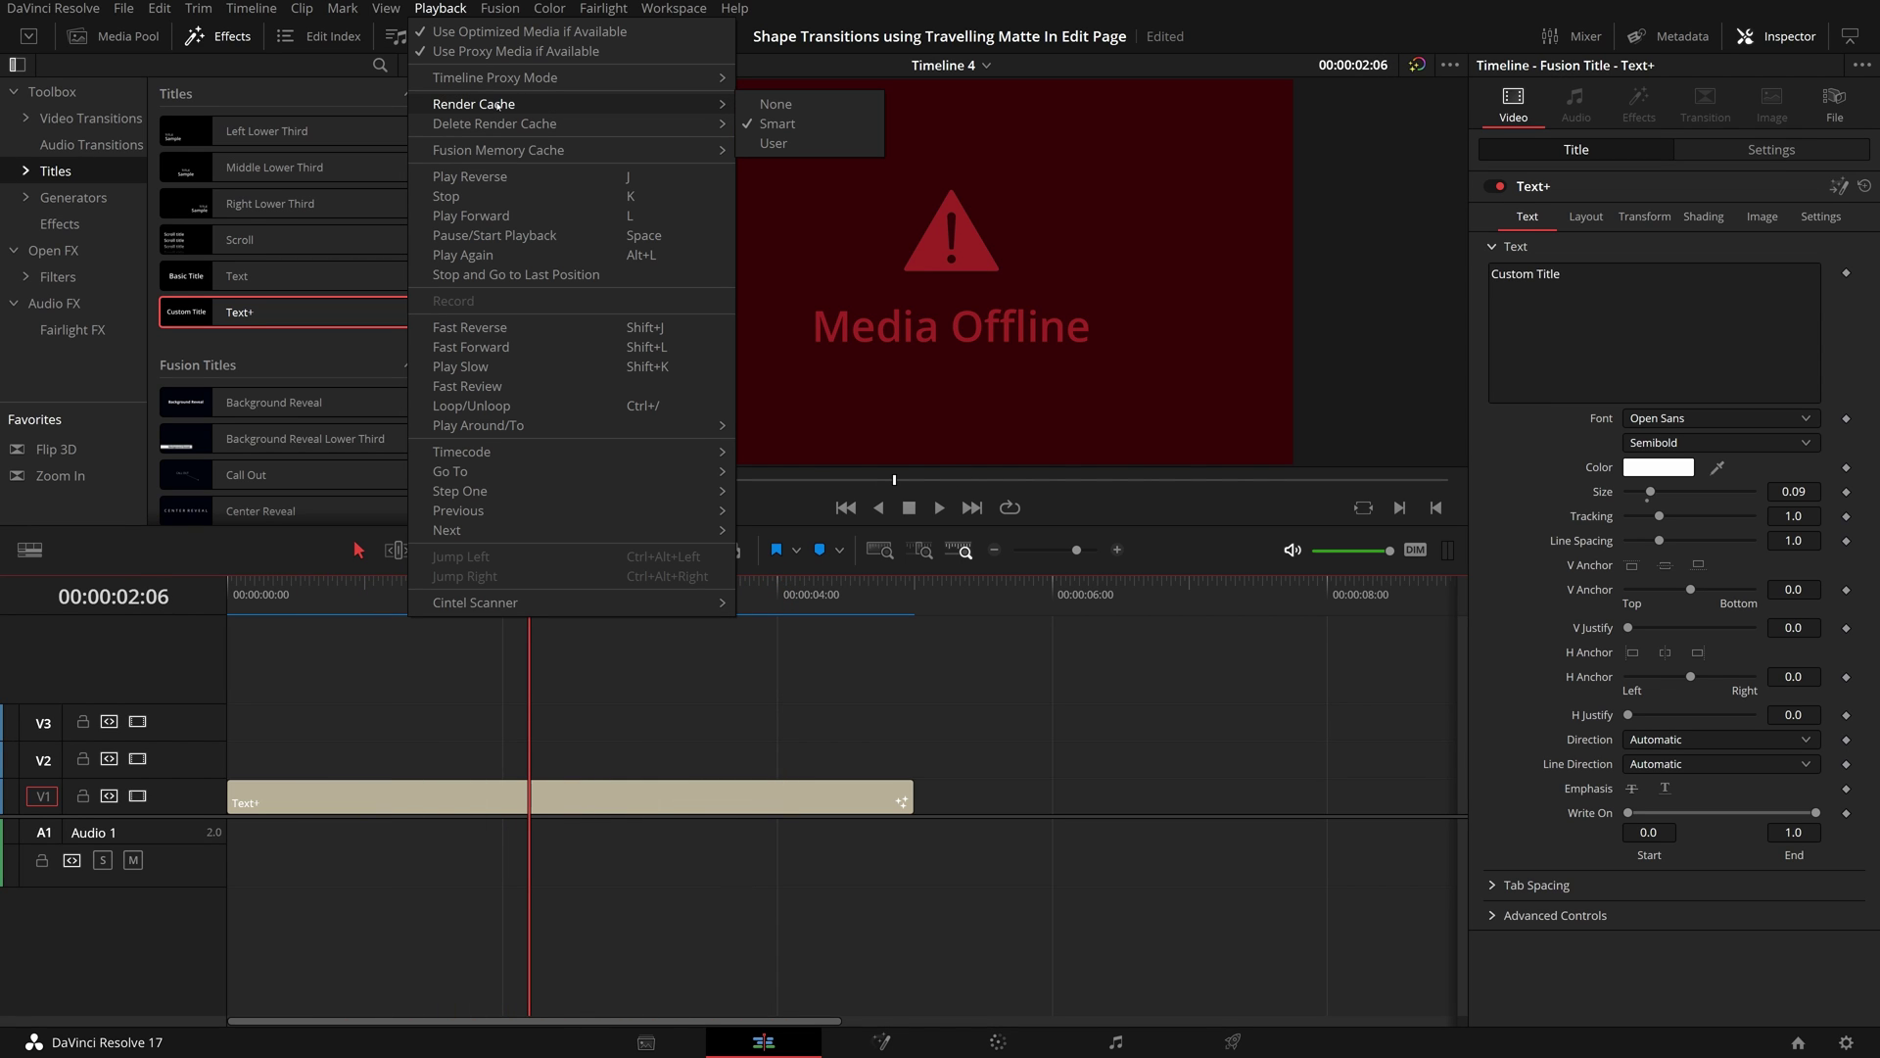
{"action": "left_click", "coordinate": [776, 104]}
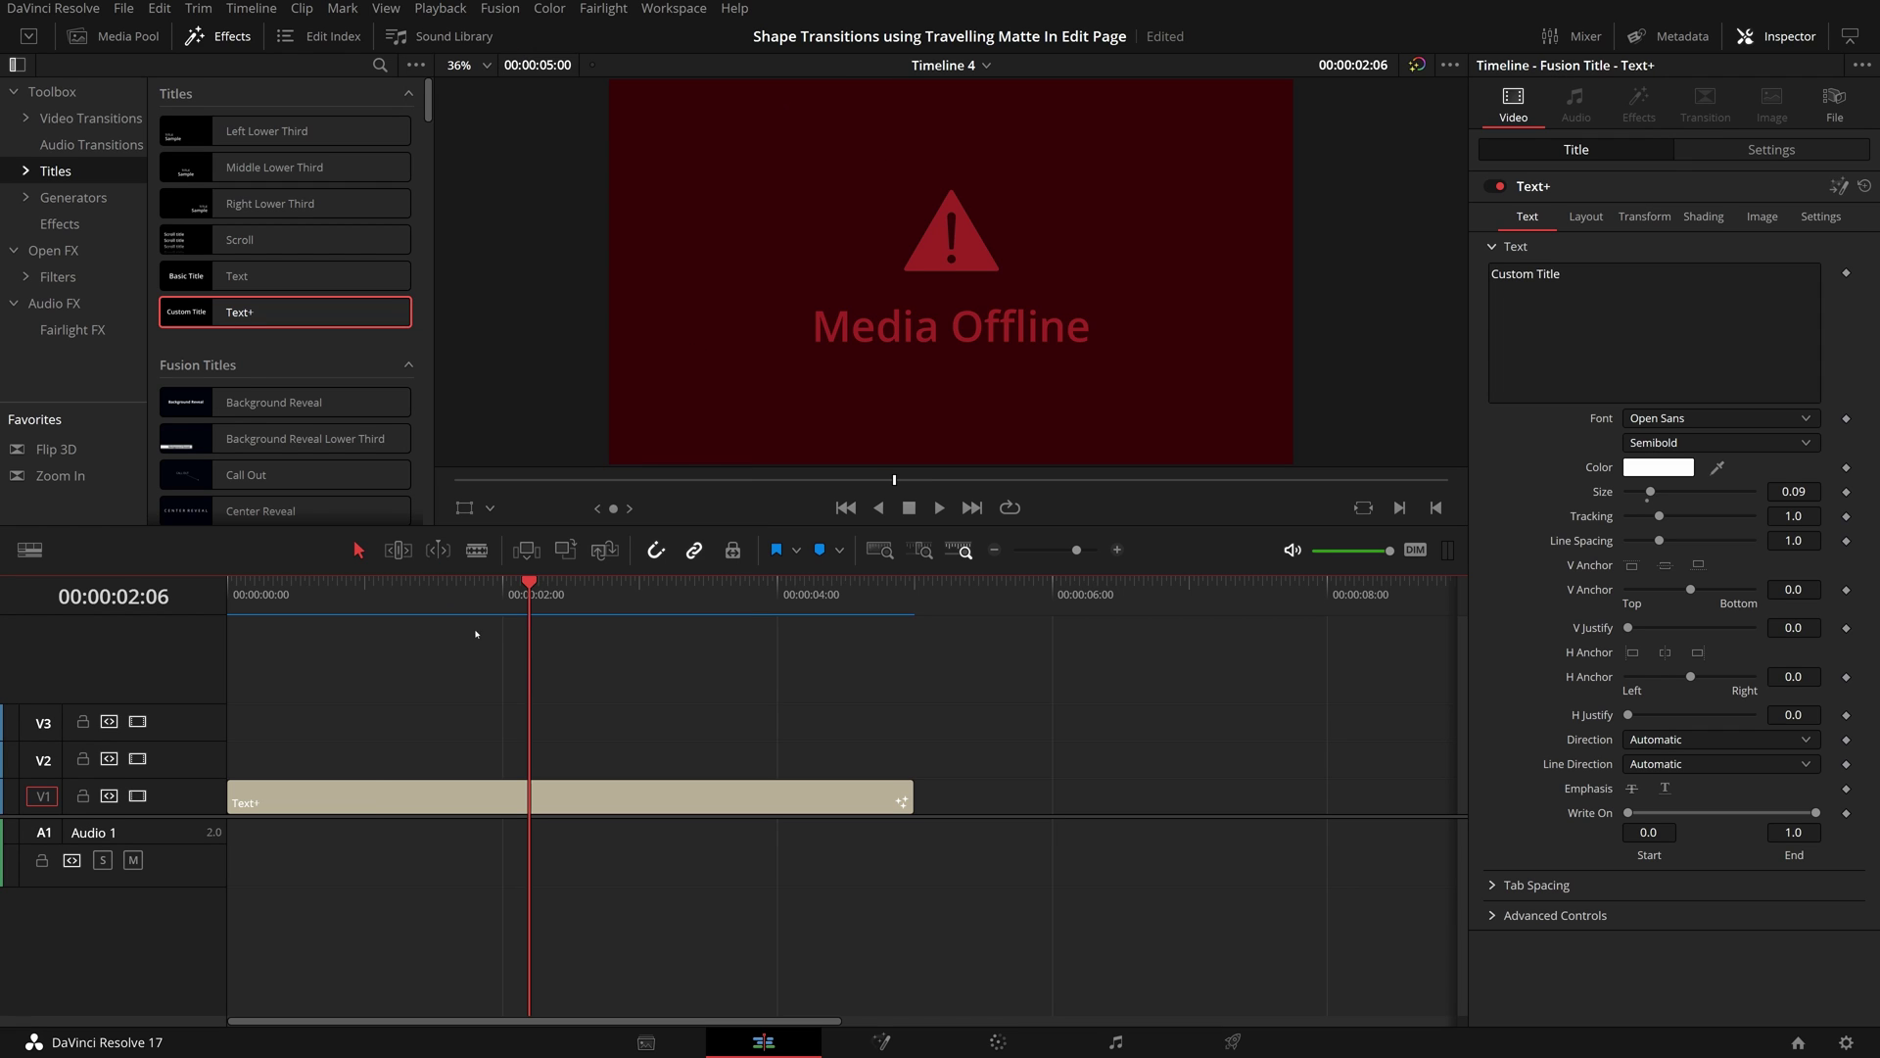
{"action": "key", "text": "j"}
{"action": "key", "text": "l"}
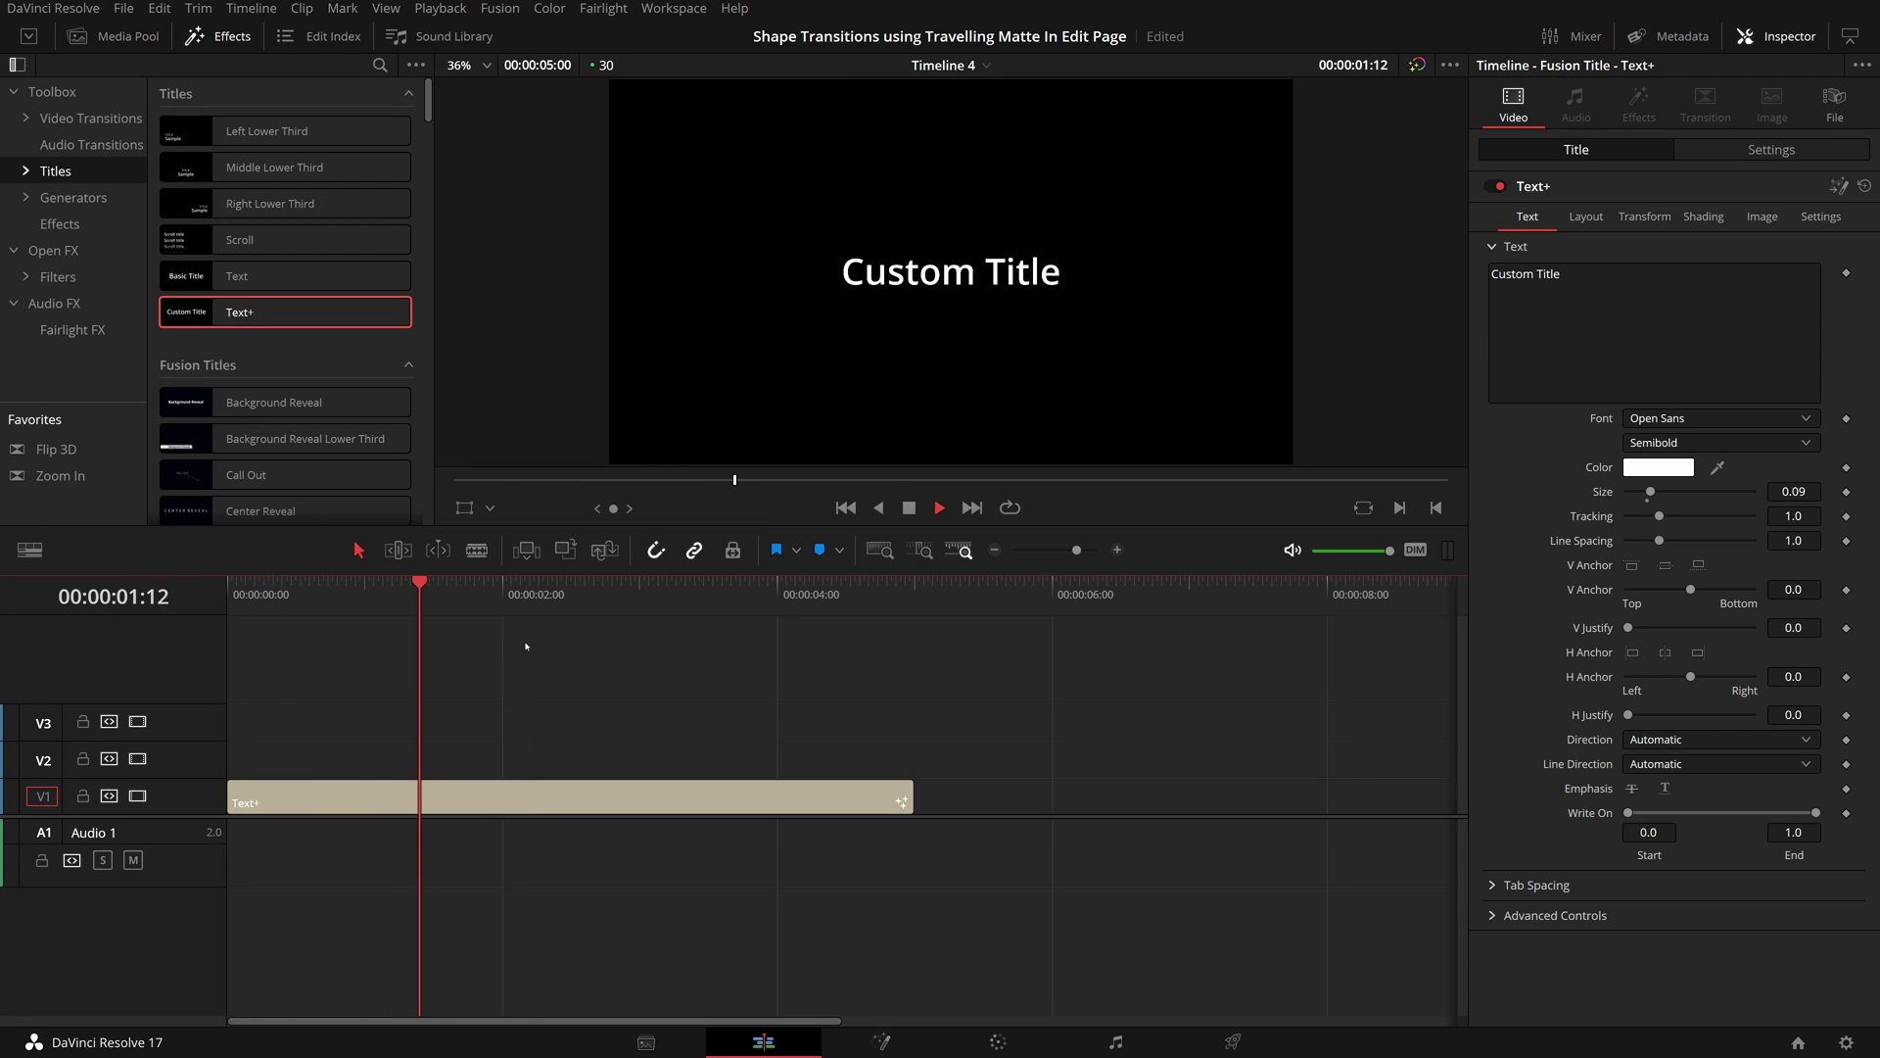
Step: Set render caching back to Smart and scrub between the title's end and middle
{"action": "left_click", "coordinate": [438, 9]}
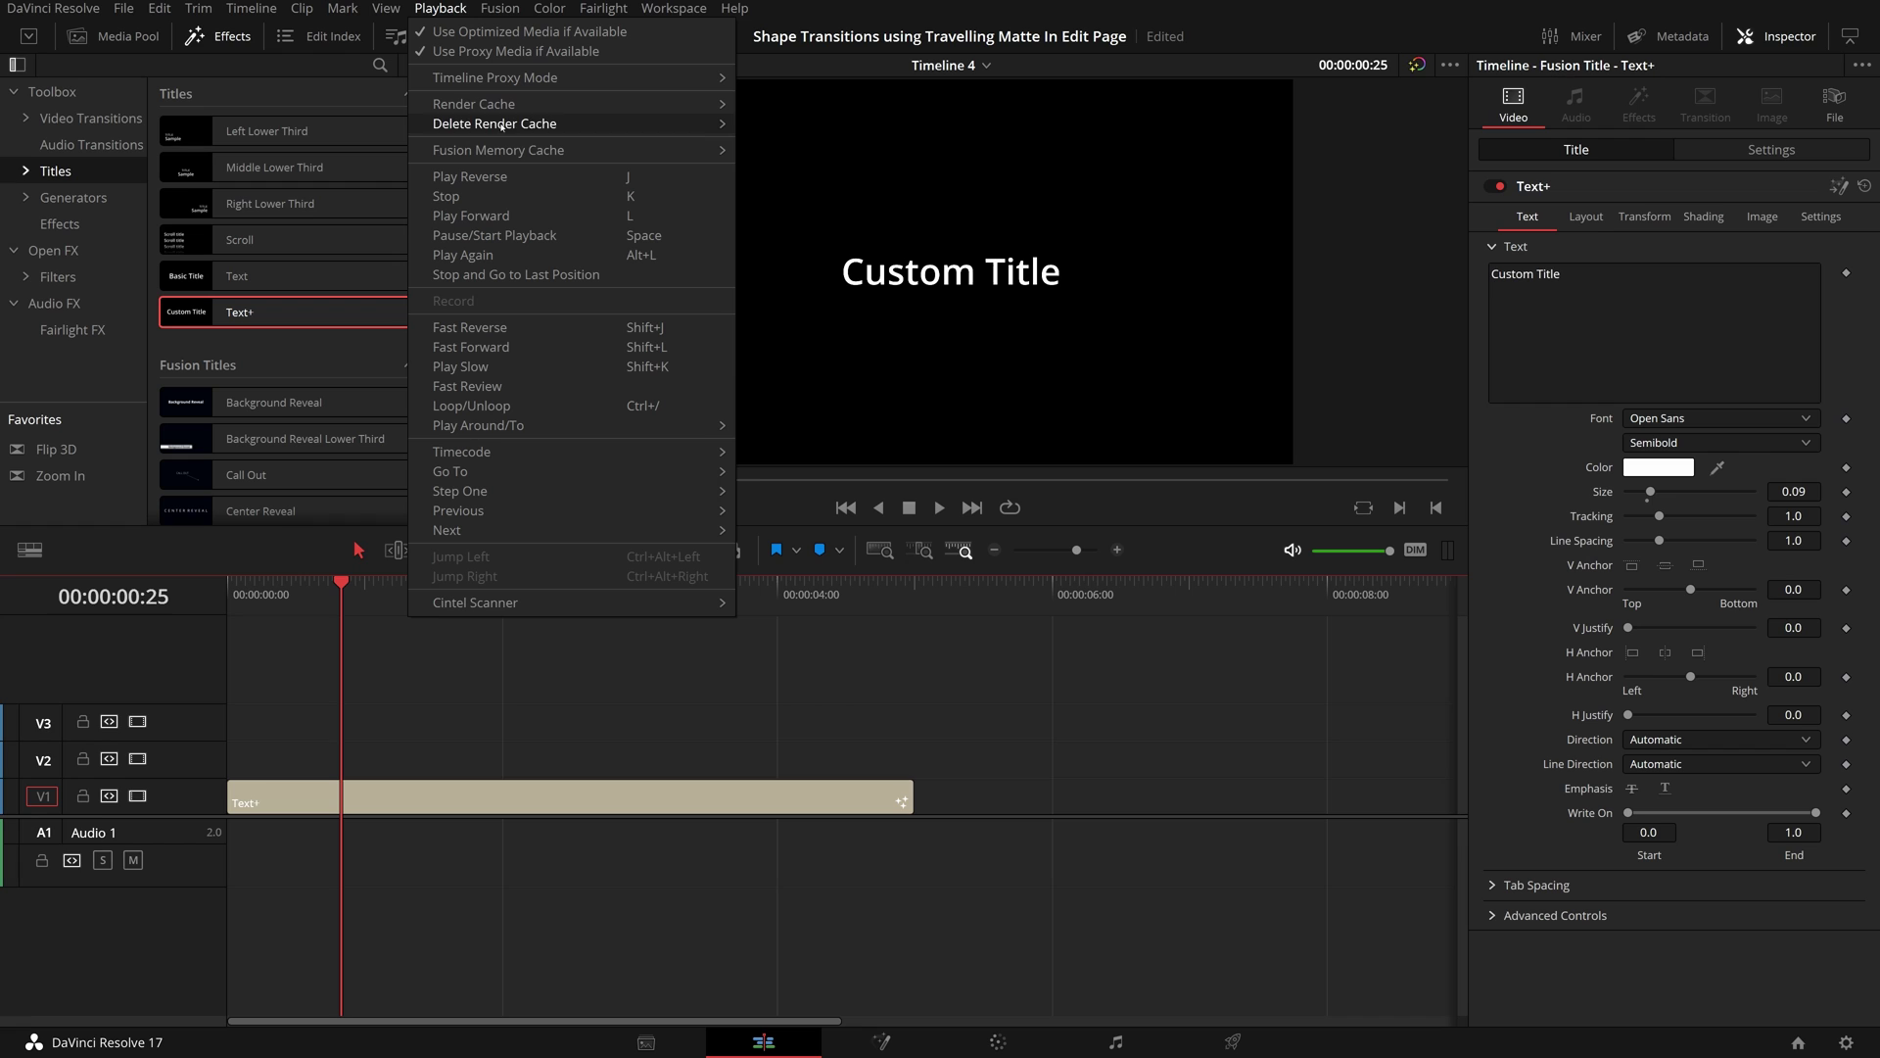
{"action": "mouse_move", "coordinate": [575, 103]}
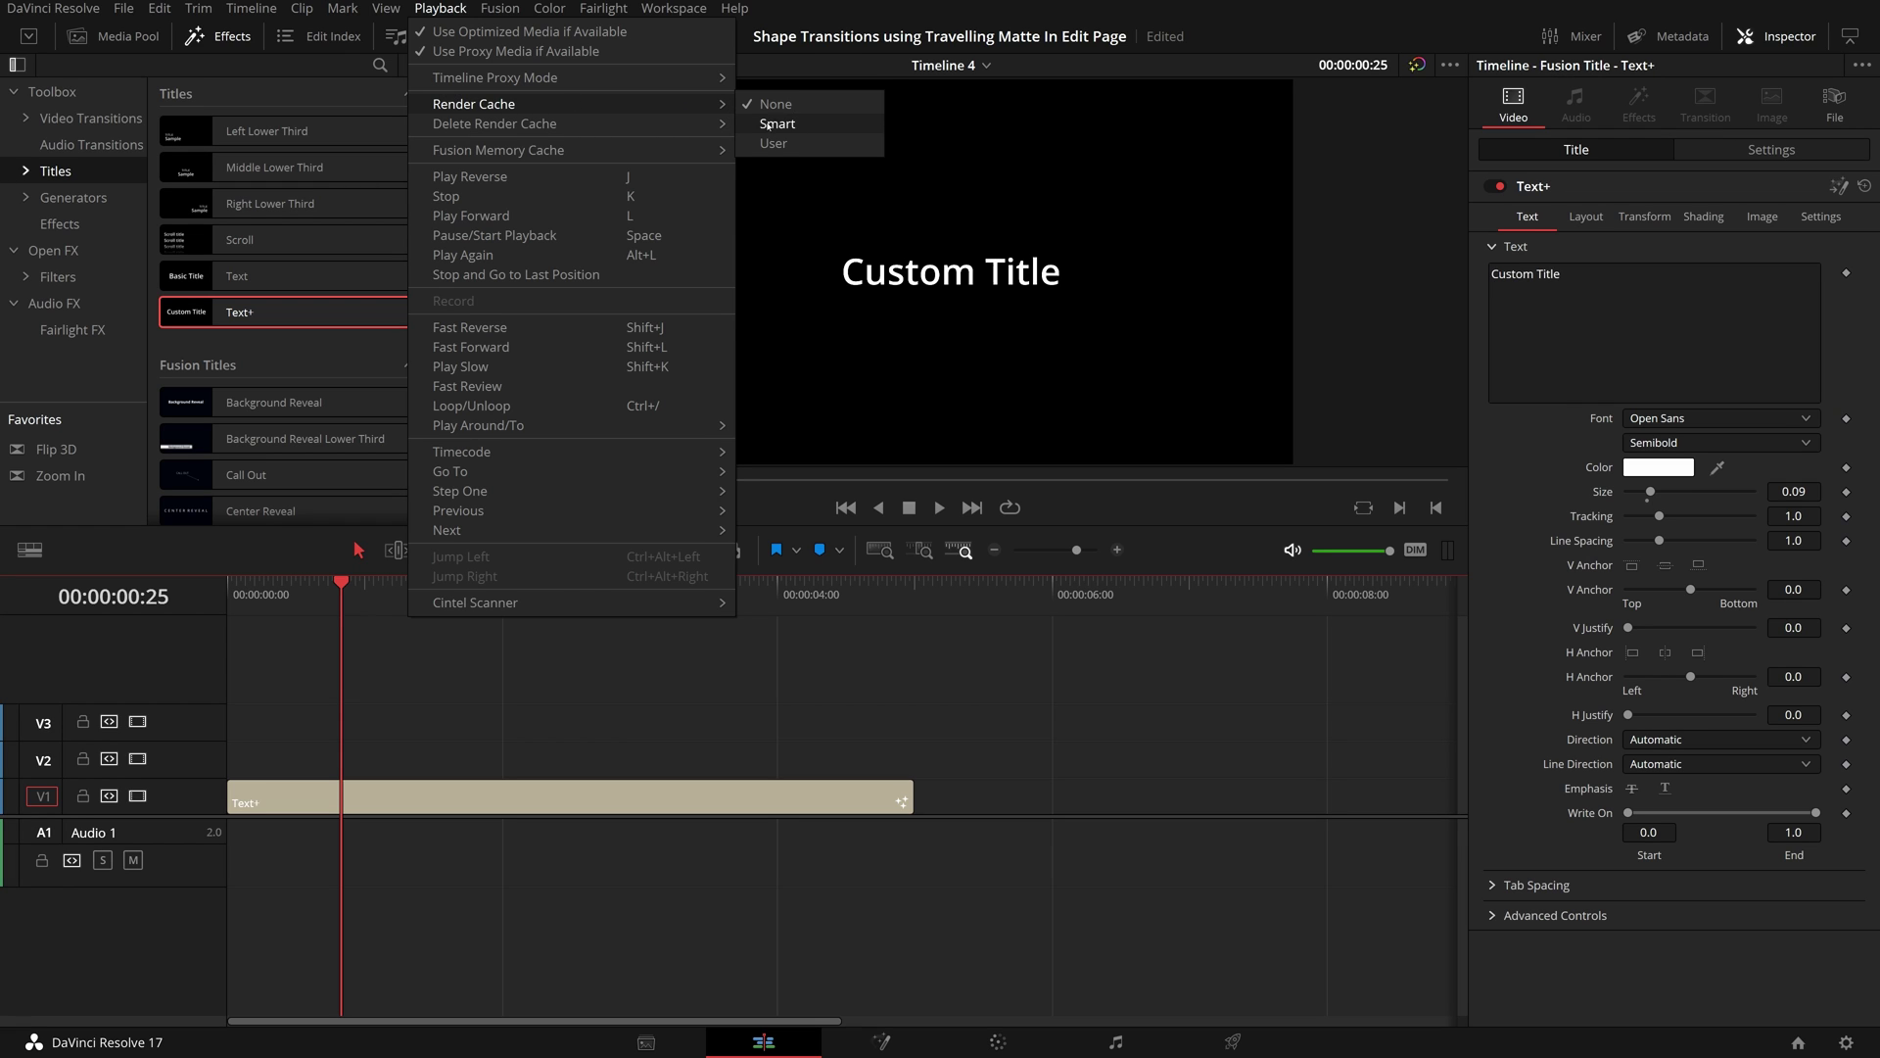
{"action": "left_click", "coordinate": [784, 122]}
{"action": "key", "text": "j"}
{"action": "left_click_drag", "start_coordinate": [282, 591], "coordinate": [424, 687]}
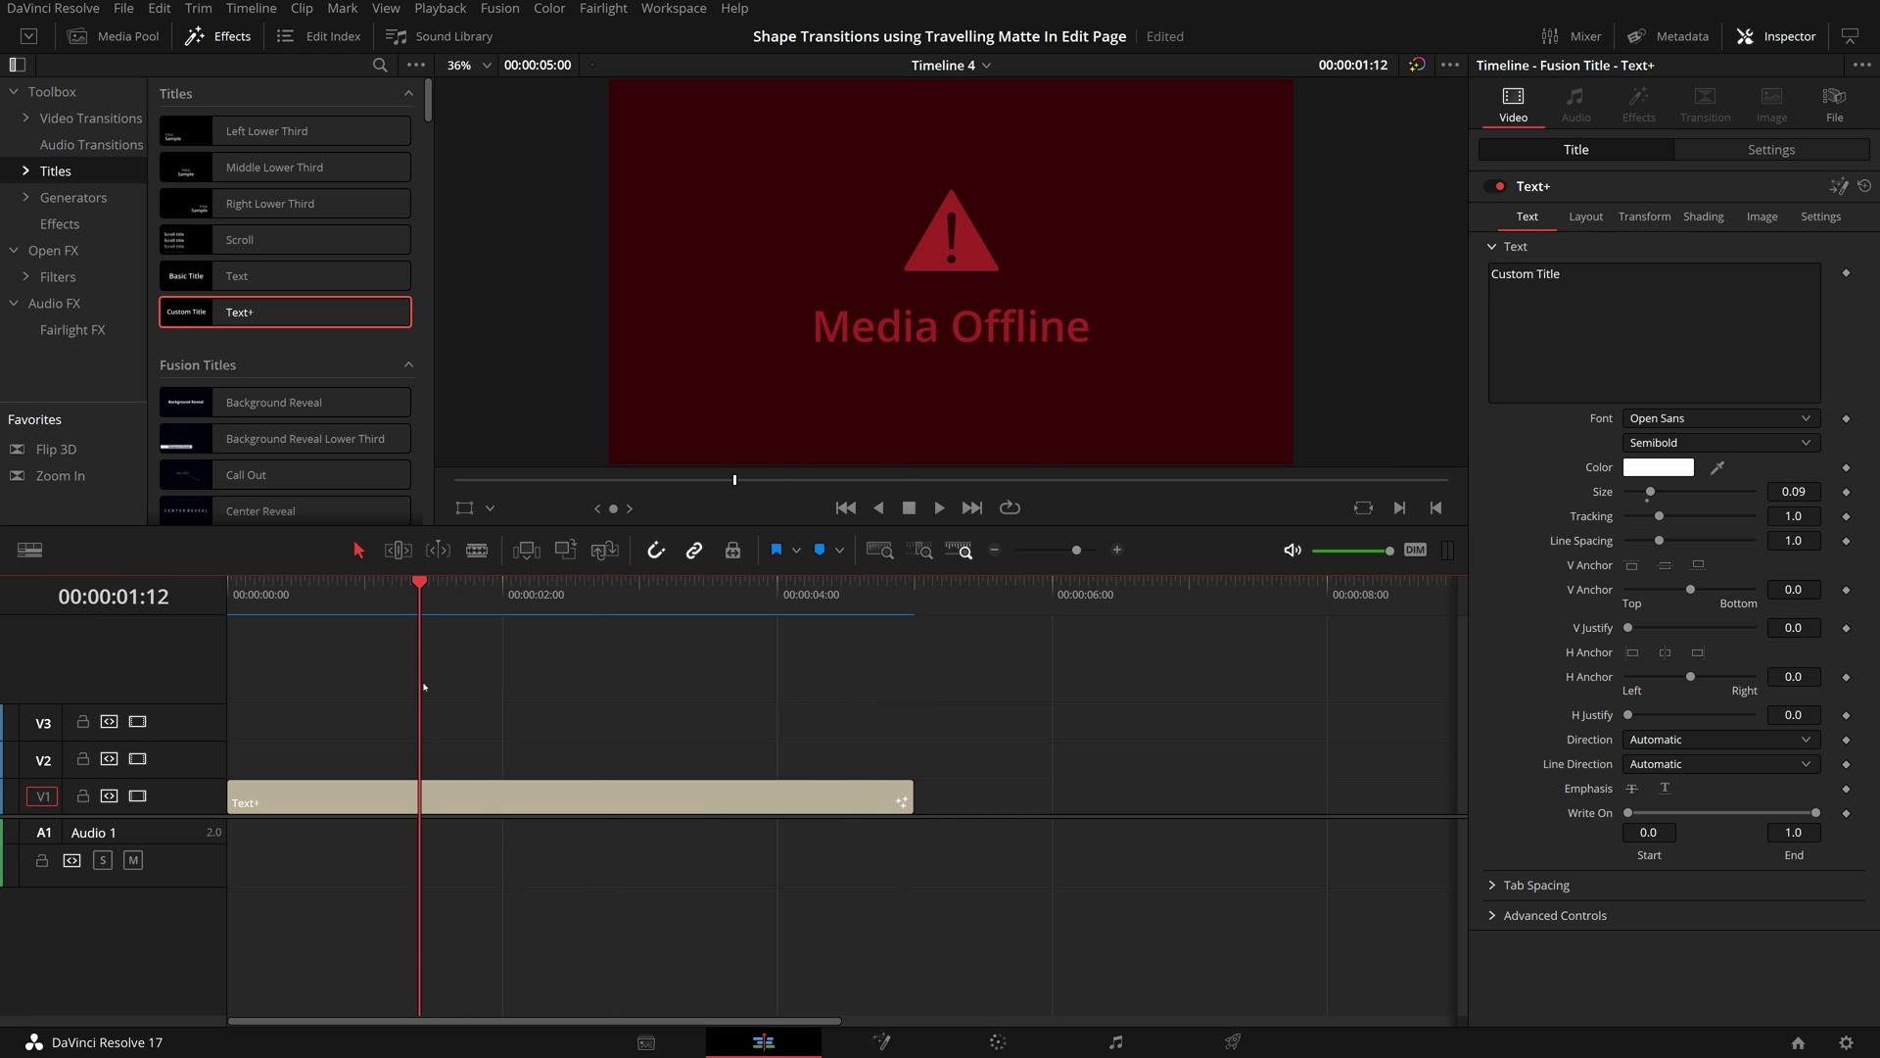
{"action": "mouse_move", "coordinate": [431, 588]}
{"action": "left_mouse_down"}
{"action": "mouse_move", "coordinate": [558, 590]}
{"action": "mouse_move", "coordinate": [415, 590]}
{"action": "left_mouse_up"}
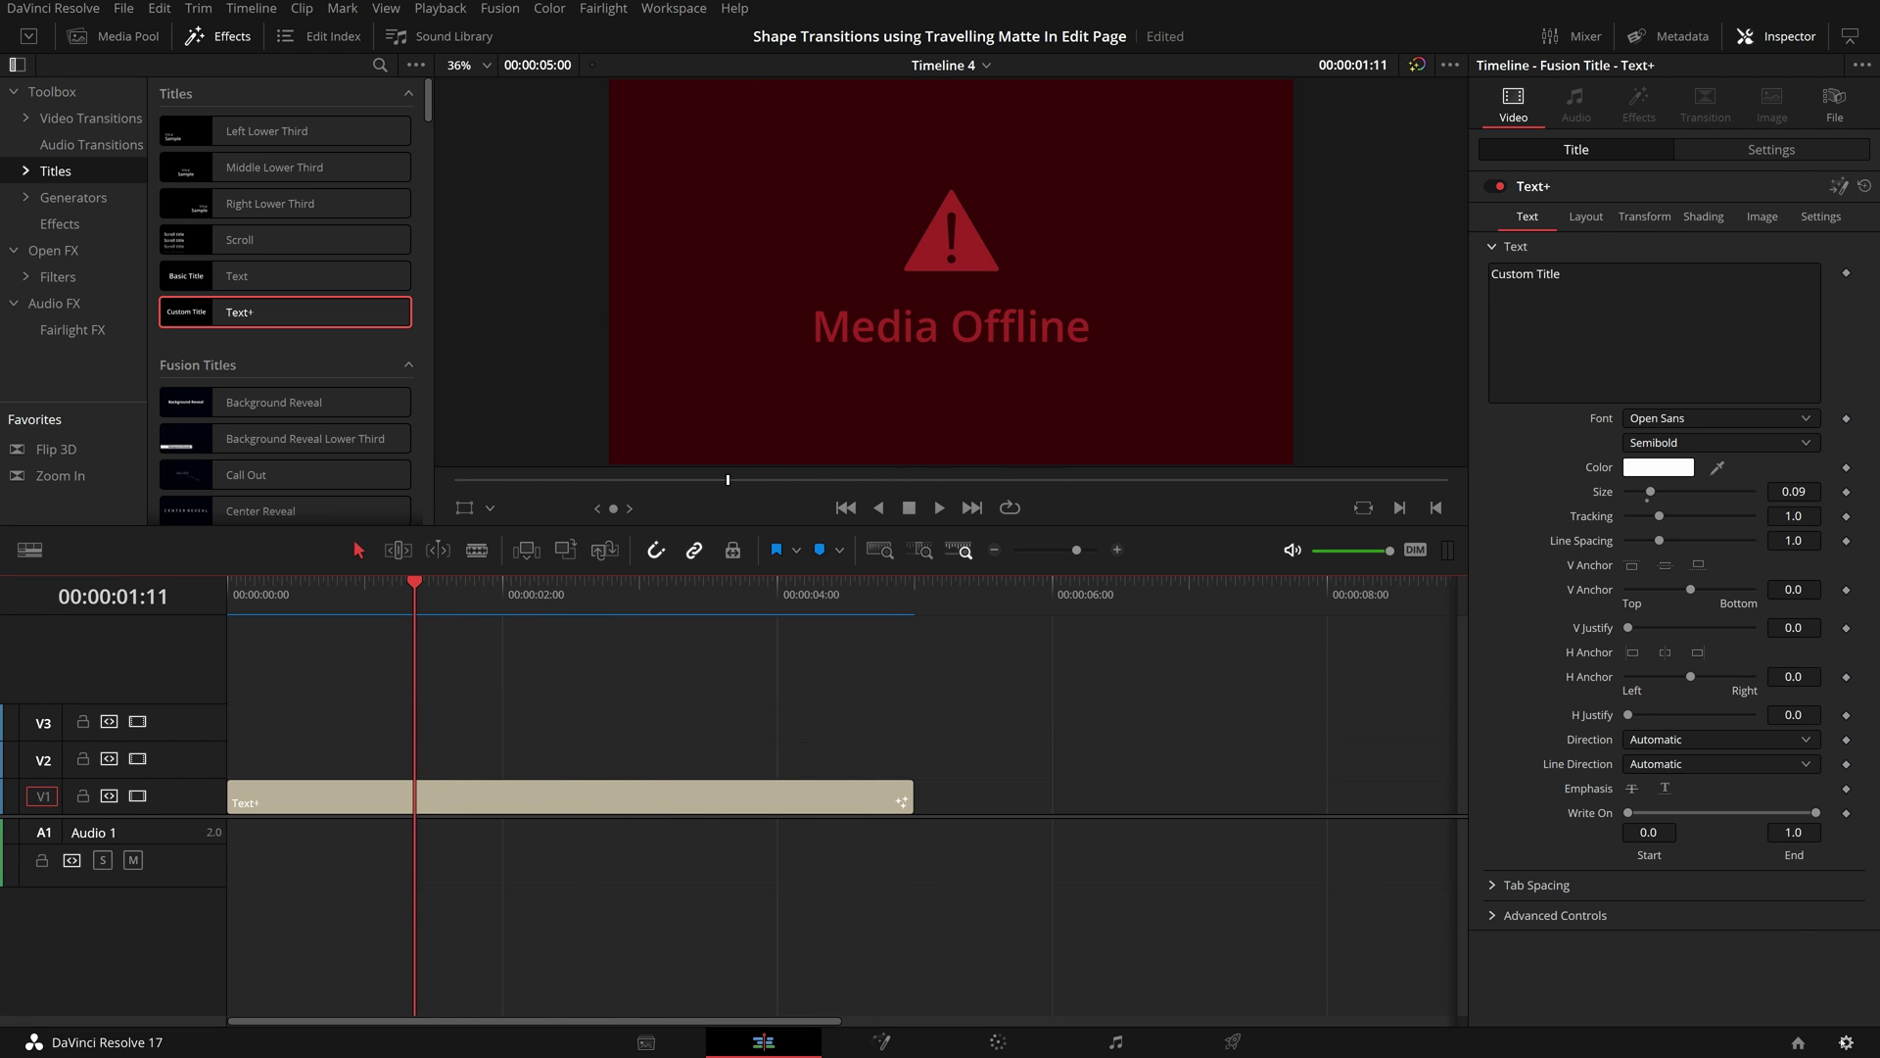
Step: In Project Settings, scroll to Working Folders to read the cache path J:\DavinciResolve\CacheClip
{"action": "left_click", "coordinate": [1846, 1042]}
{"action": "scroll", "coordinate": [1041, 555], "scroll_direction": "down", "scroll_amount": 5}
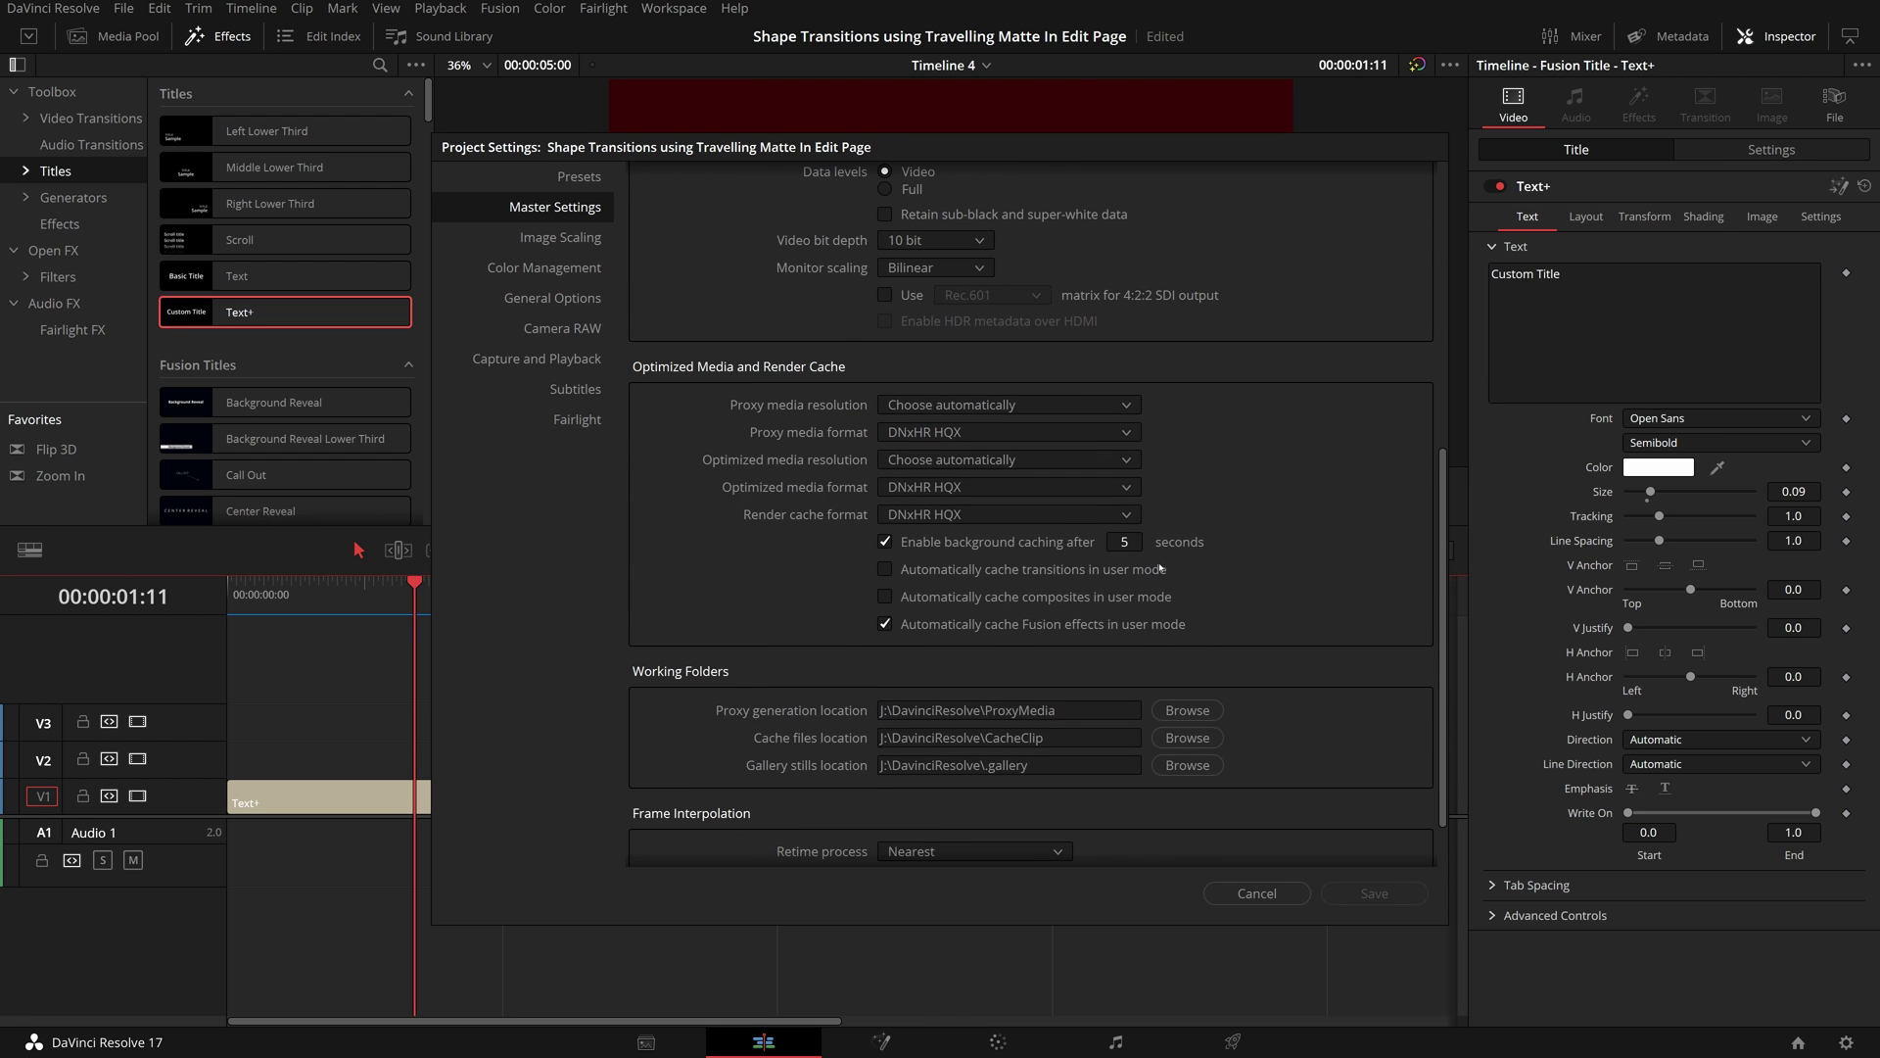
{"action": "scroll", "coordinate": [1231, 549], "scroll_direction": "down", "scroll_amount": 3}
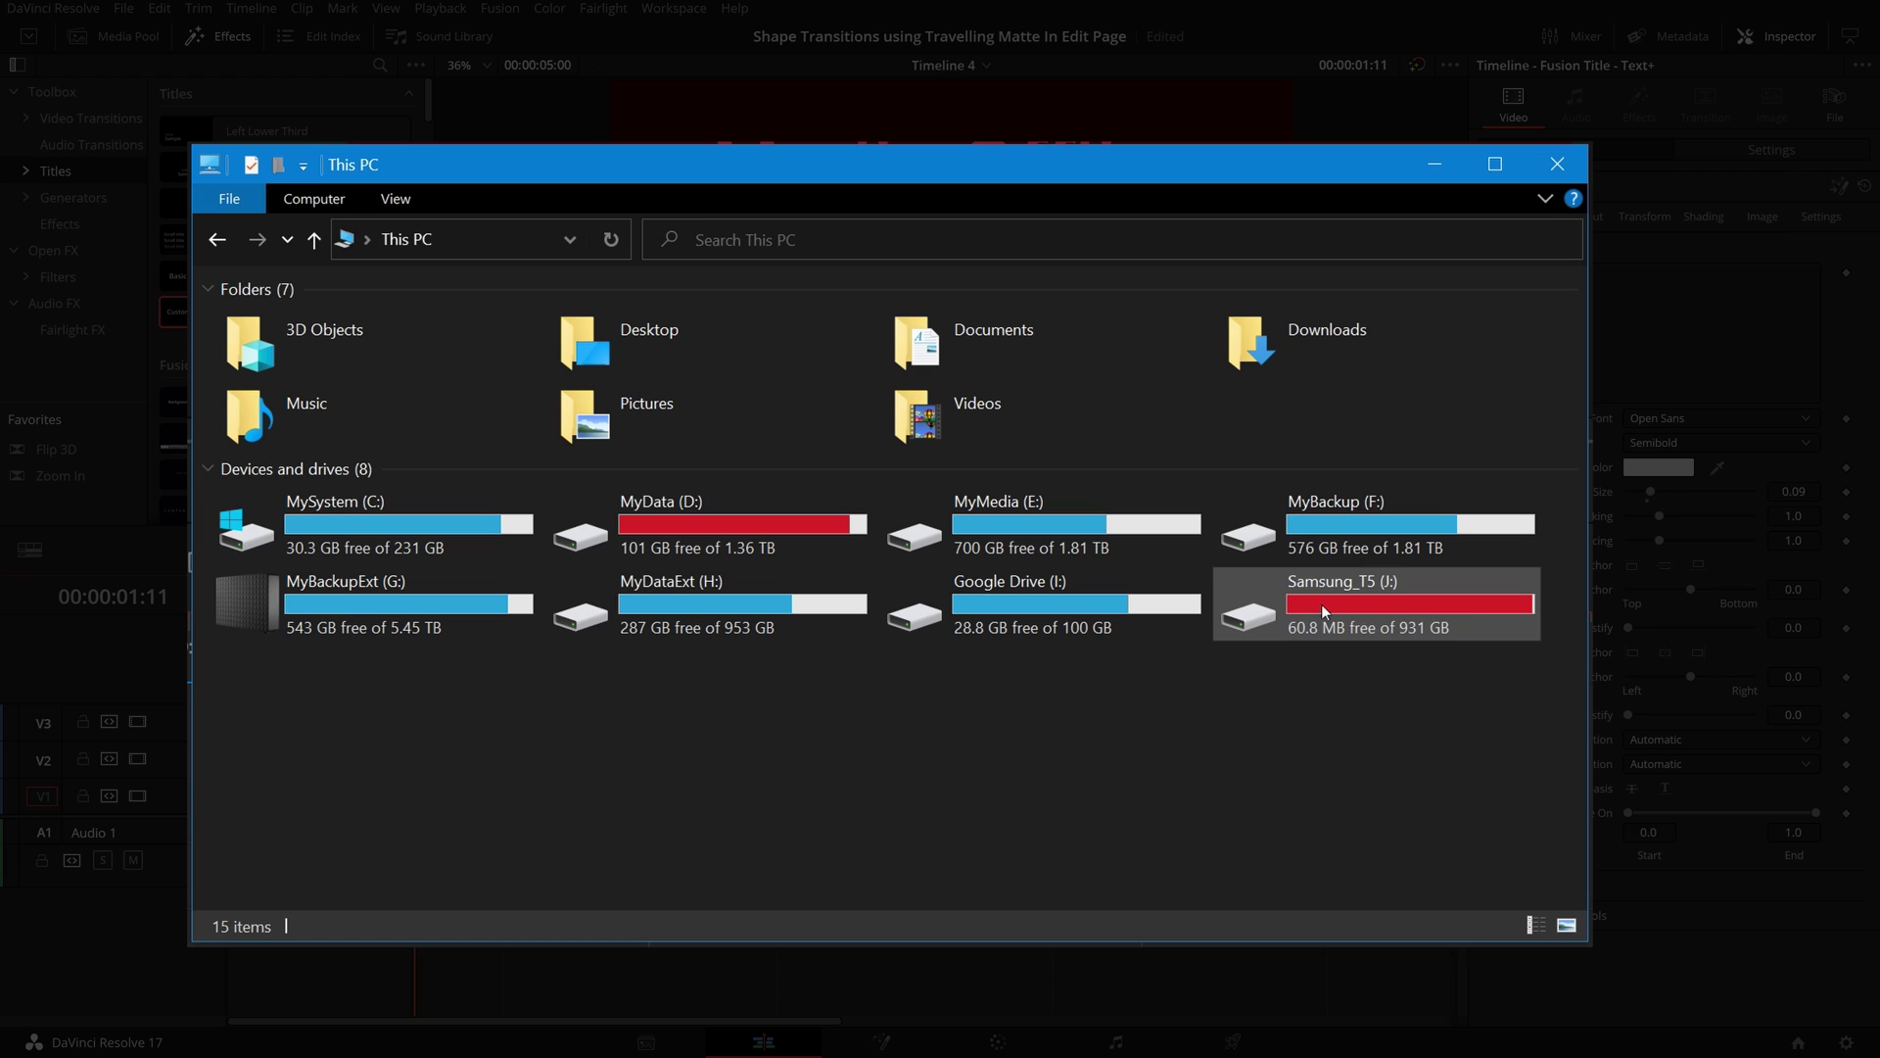
Step: Browse to the CacheClip folder under DavinciResolve on the Samsung_T5 (J:) drive
{"action": "mouse_move", "coordinate": [1405, 602]}
{"action": "mouse_move", "coordinate": [1307, 638]}
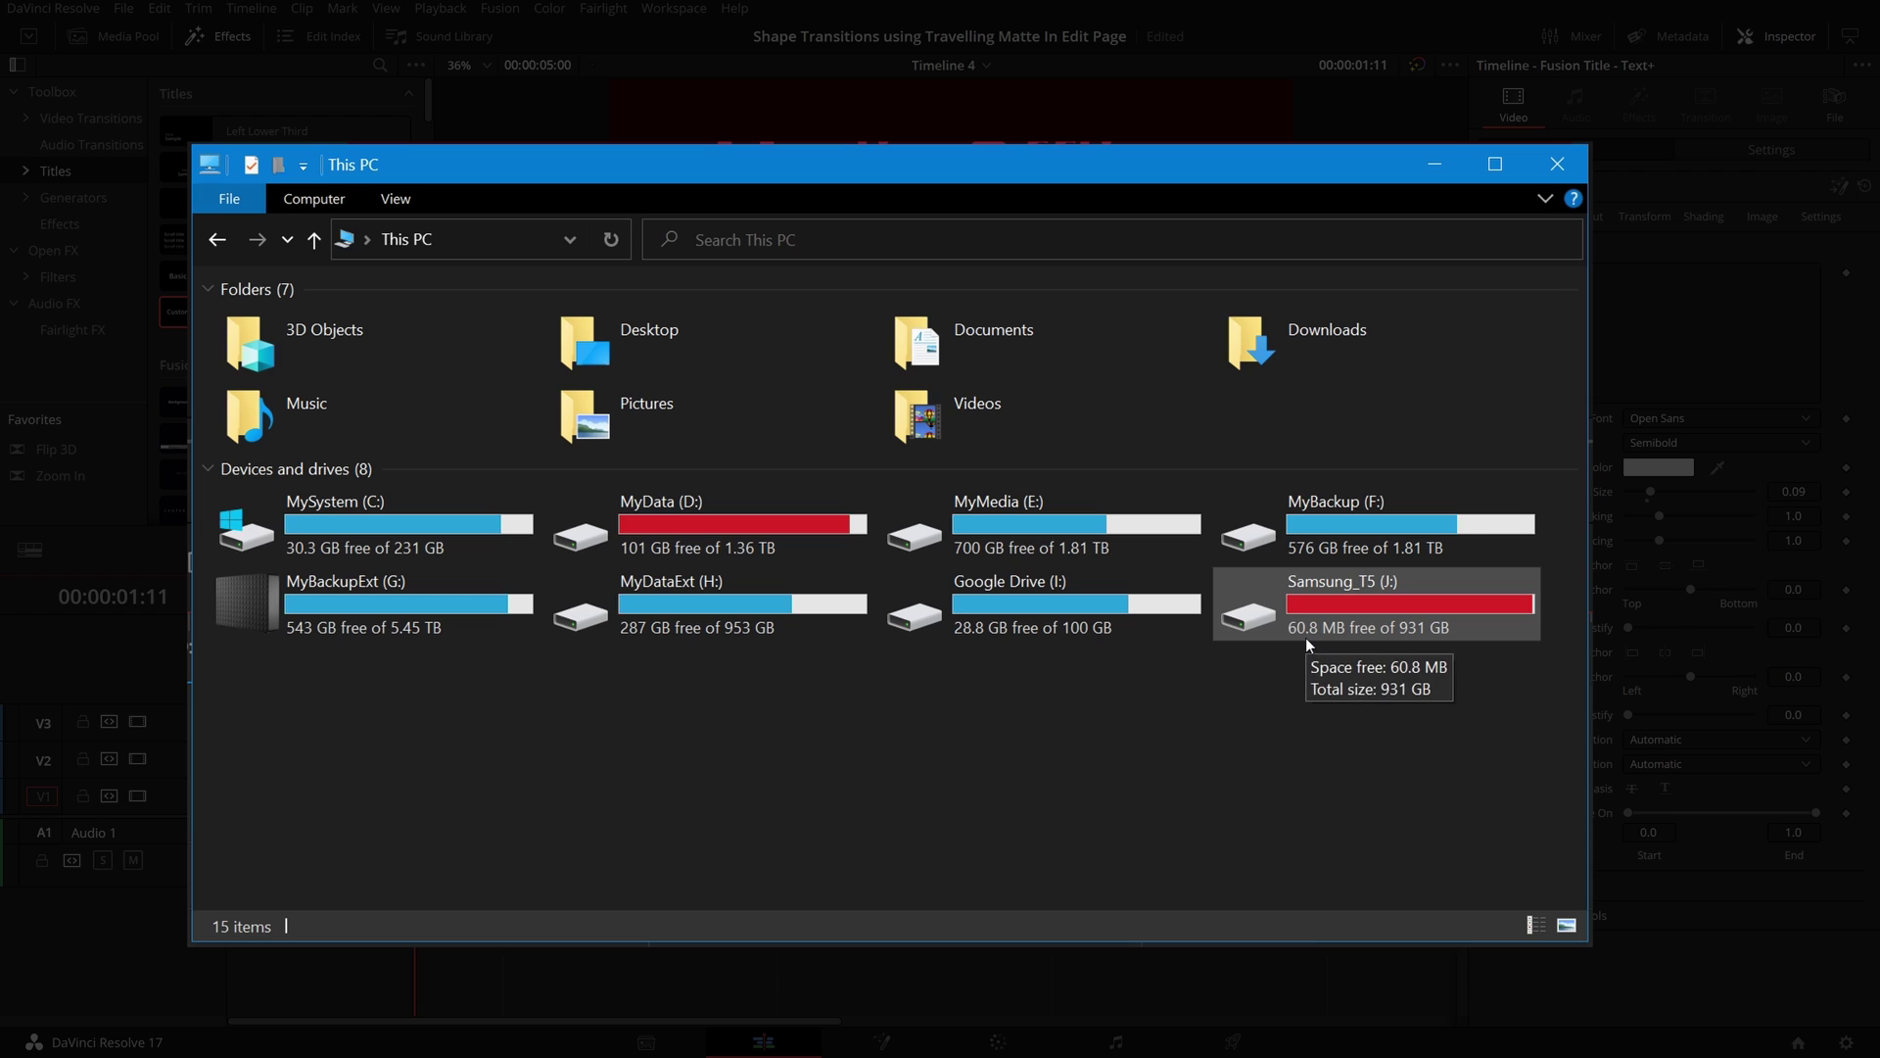
{"action": "double_click", "coordinate": [1366, 623]}
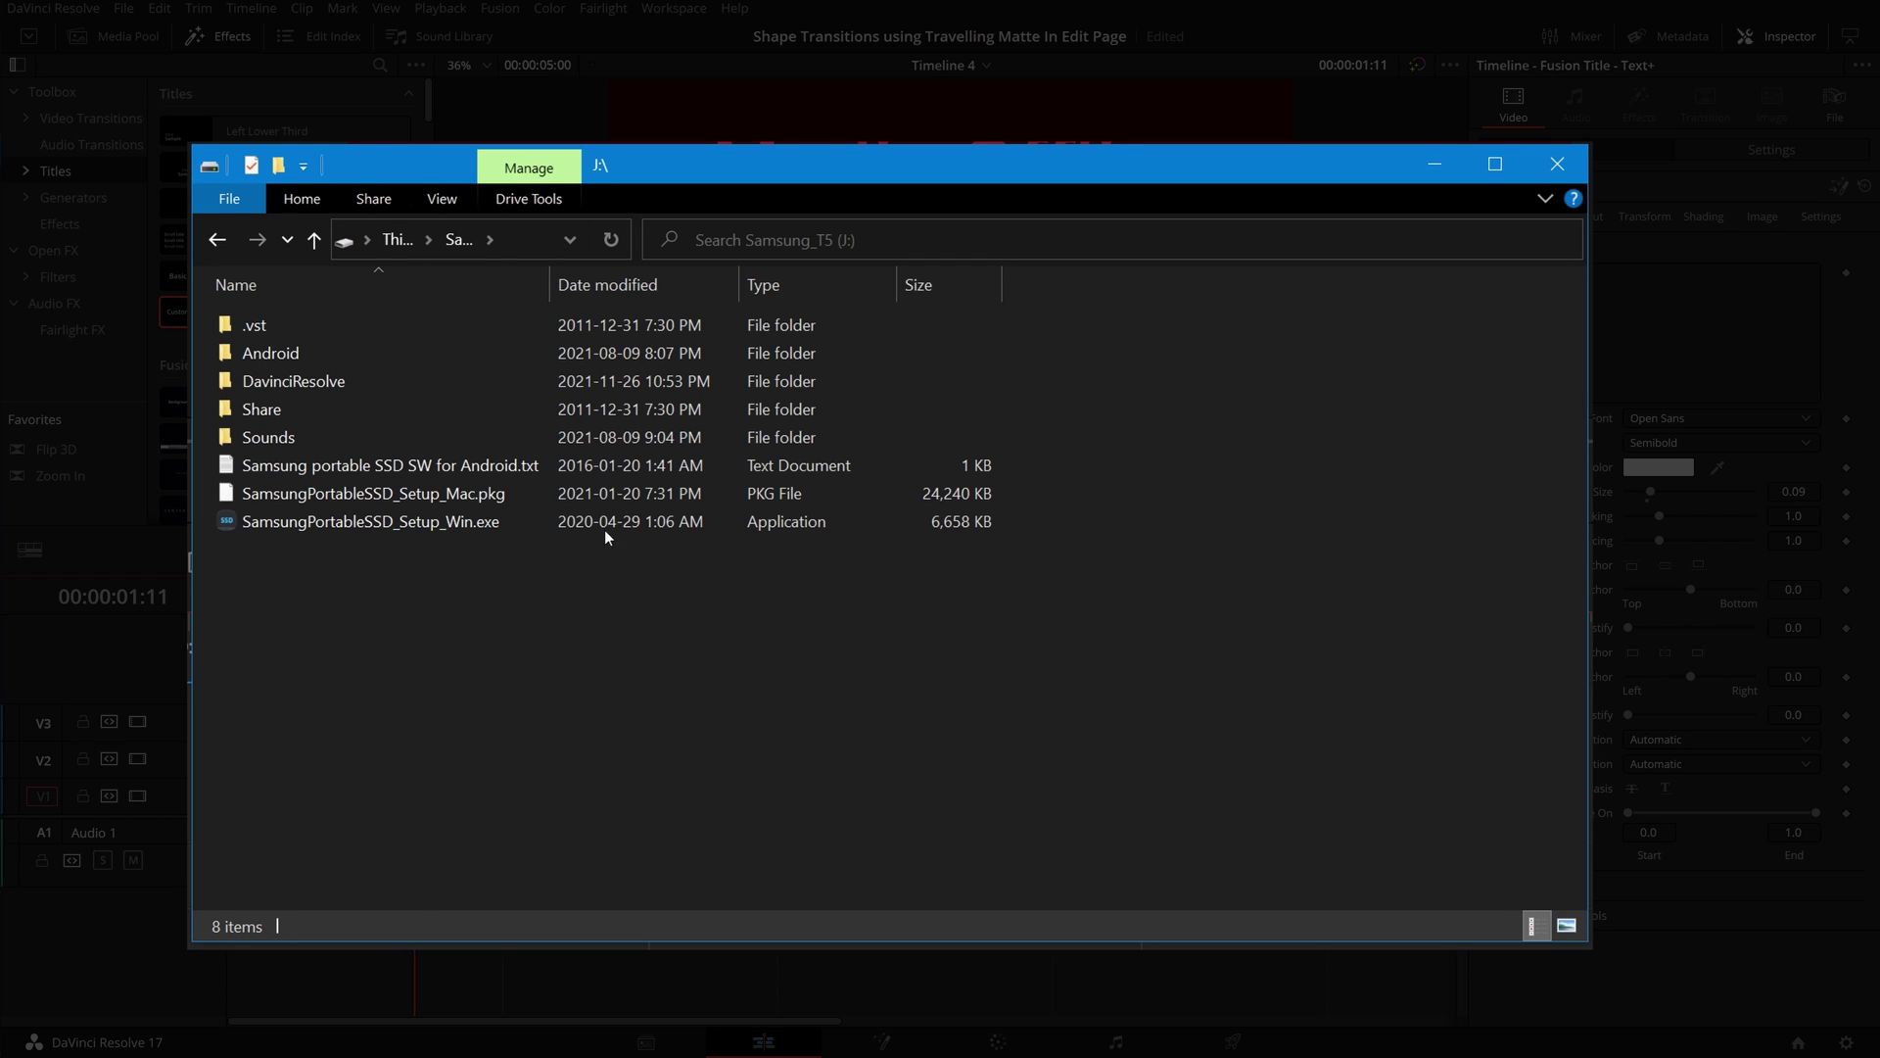
{"action": "double_click", "coordinate": [289, 381]}
{"action": "double_click", "coordinate": [378, 378]}
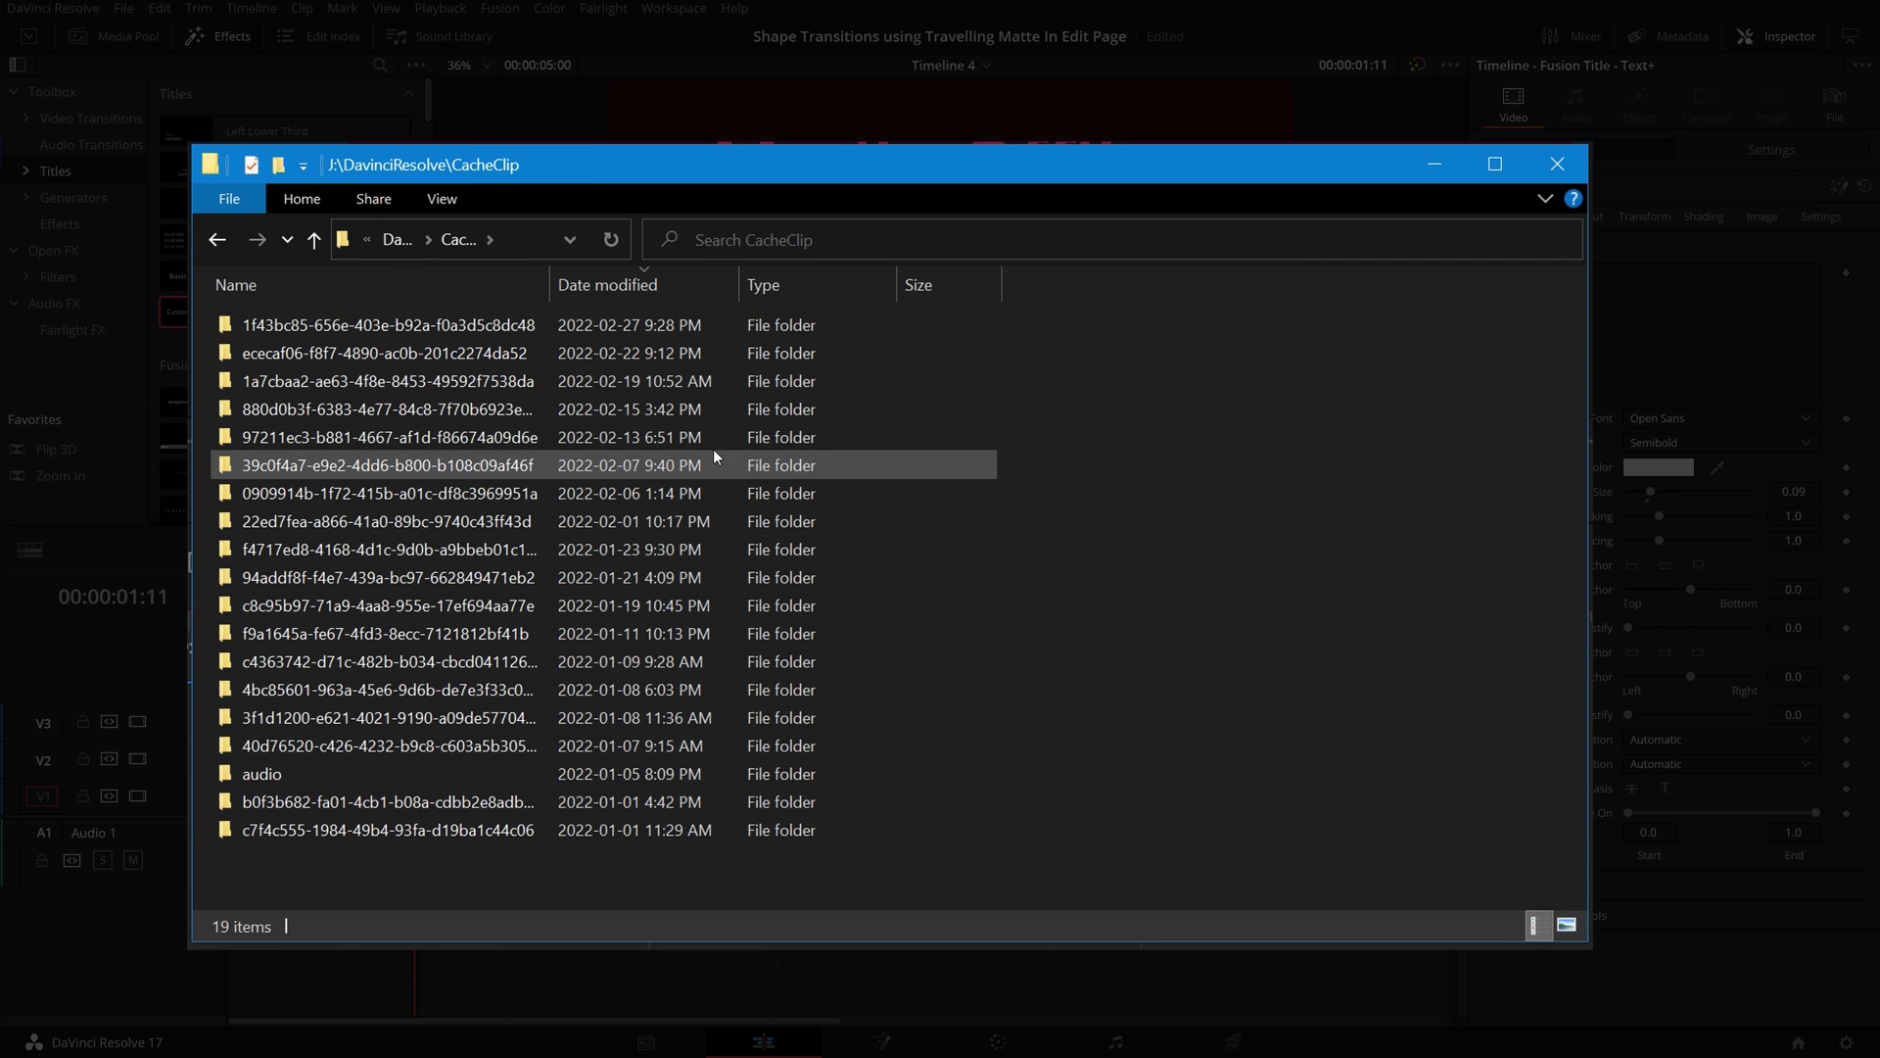
Step: Select all 17 cache folders in CacheClip and delete them, confirming with Yes
{"action": "left_click", "coordinate": [666, 380]}
{"action": "left_click", "coordinate": [625, 830], "text": "shift"}
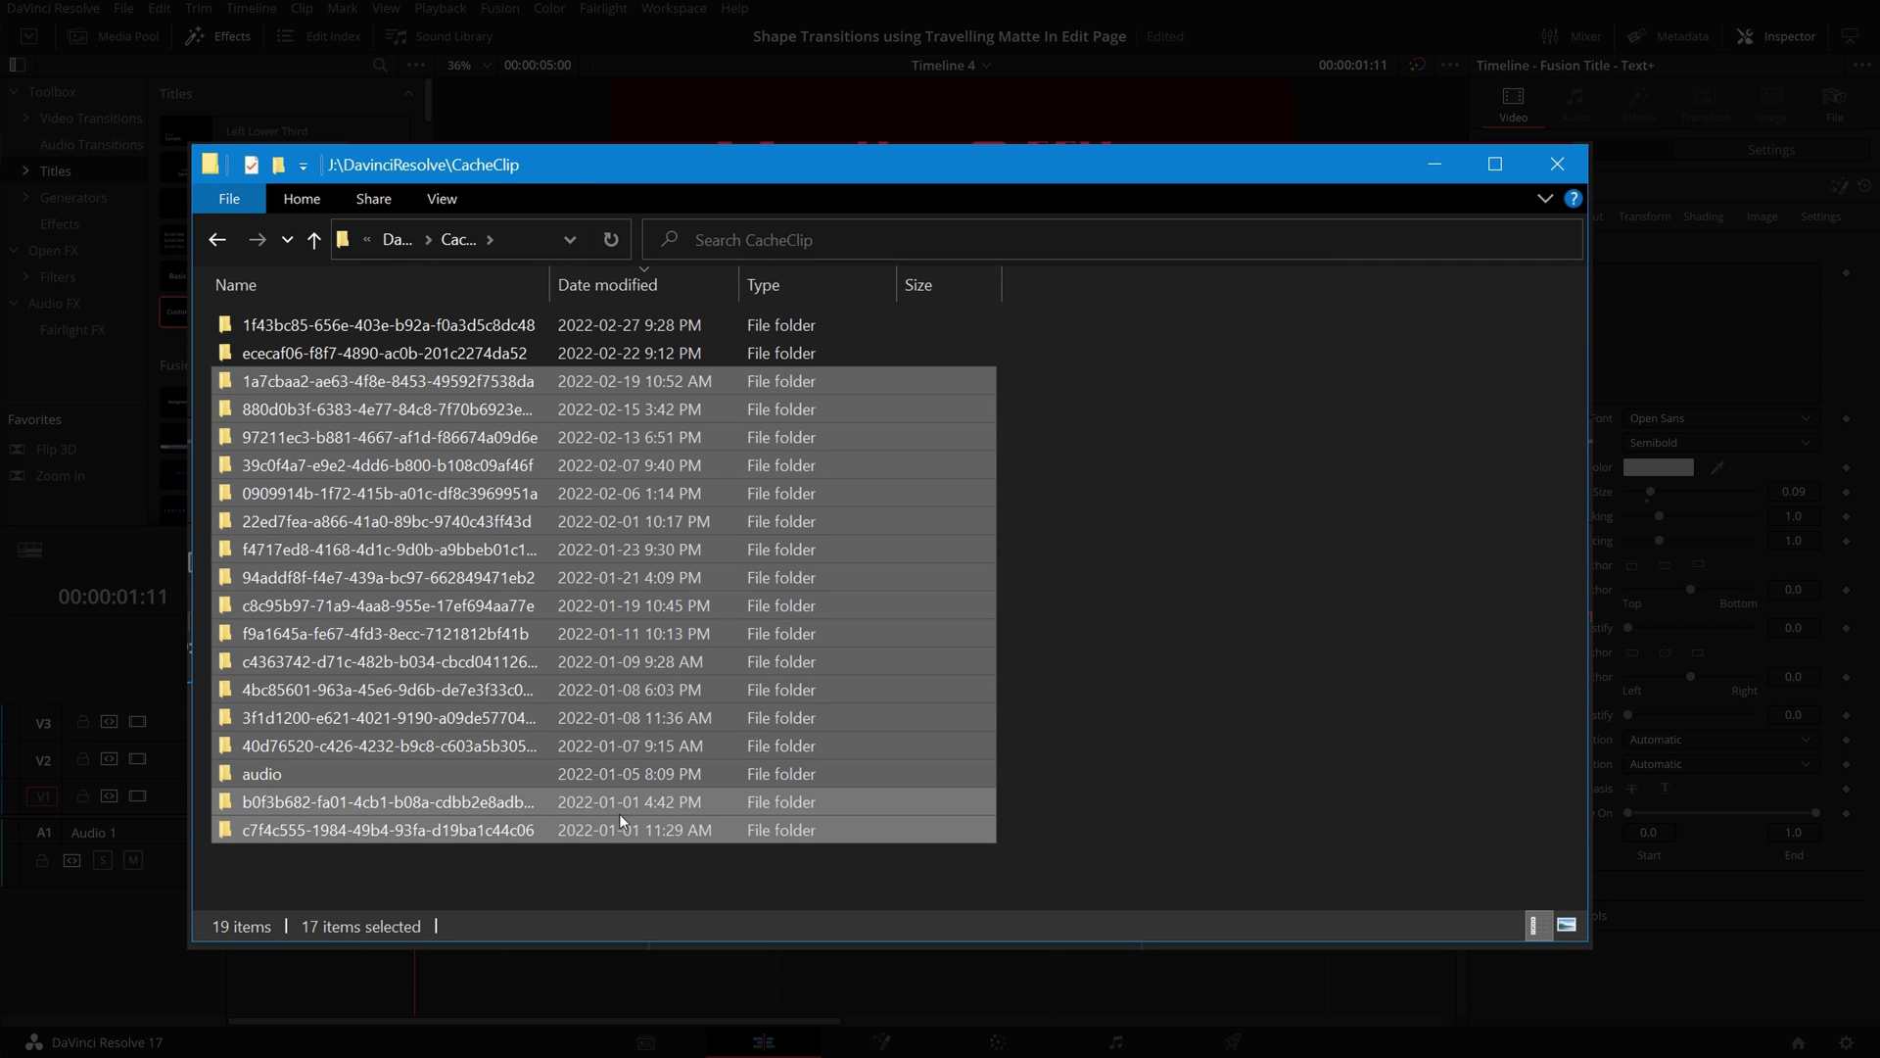
{"action": "right_click", "coordinate": [642, 704]}
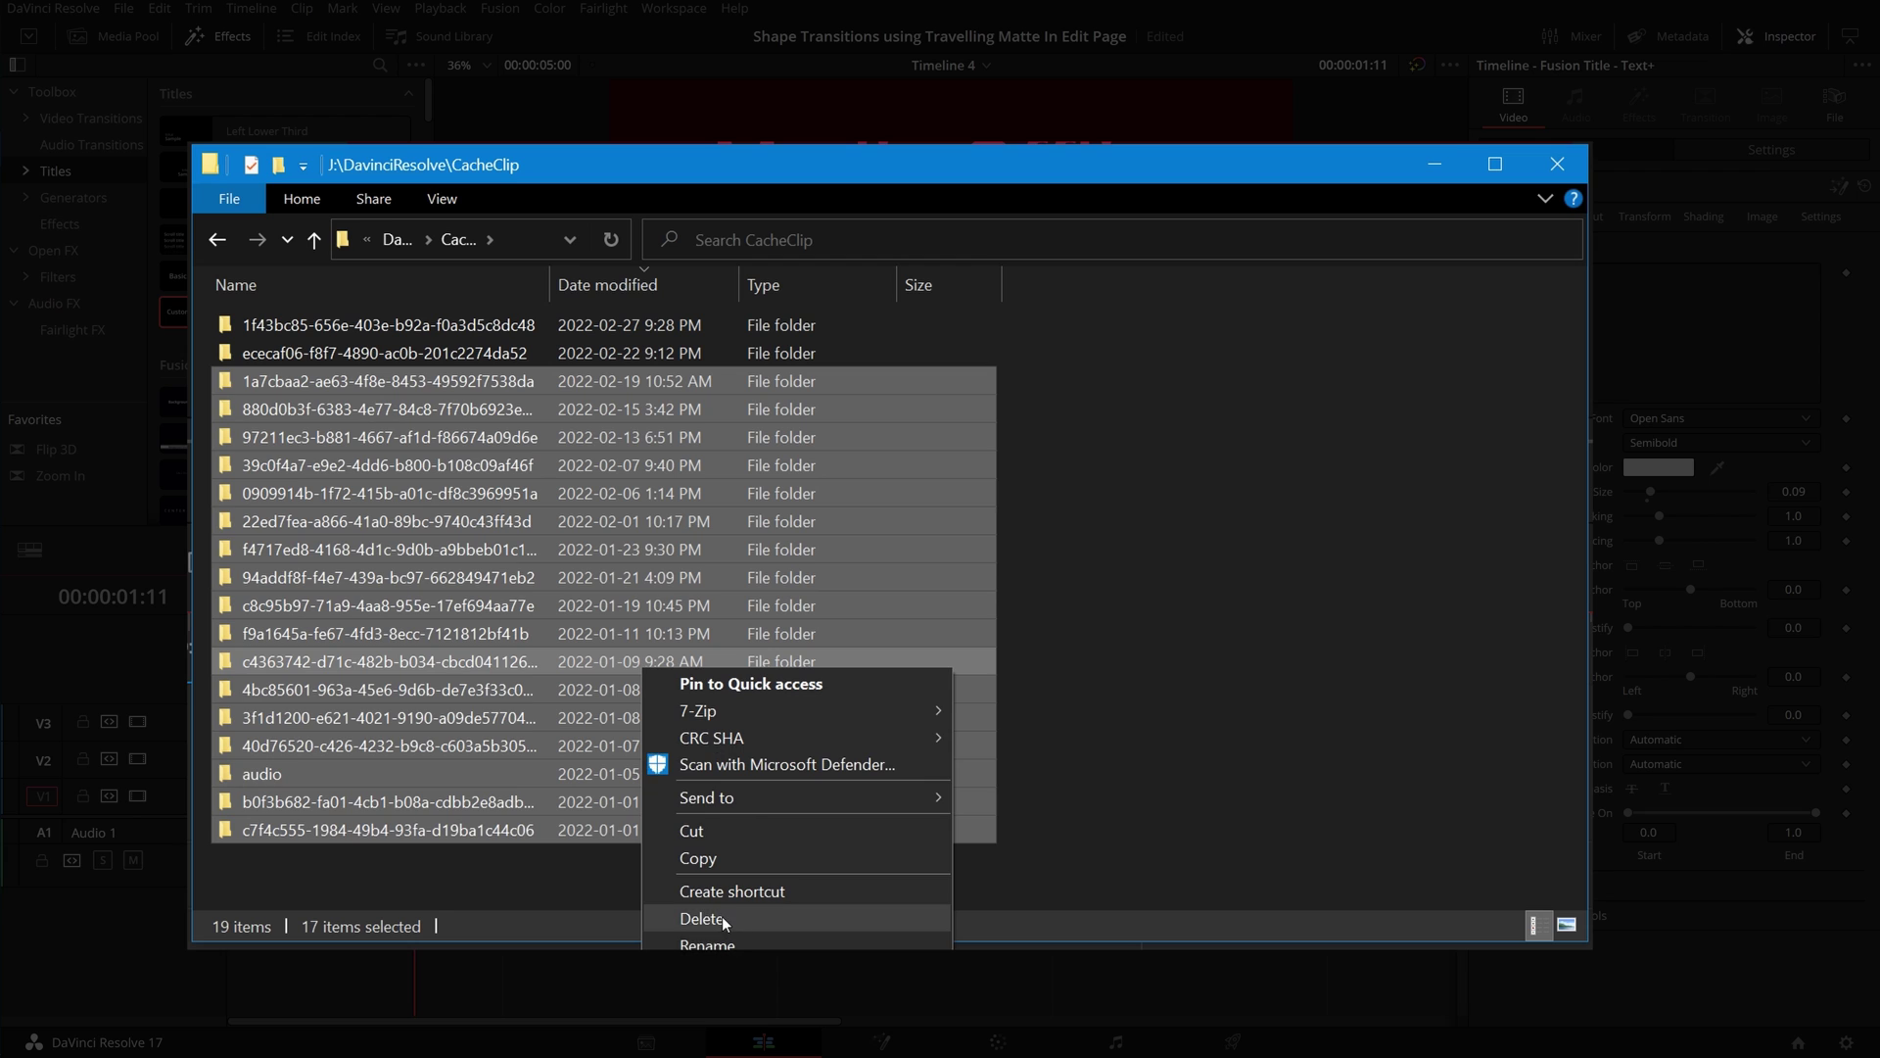
{"action": "left_click", "coordinate": [685, 941]}
{"action": "left_click", "coordinate": [1036, 564]}
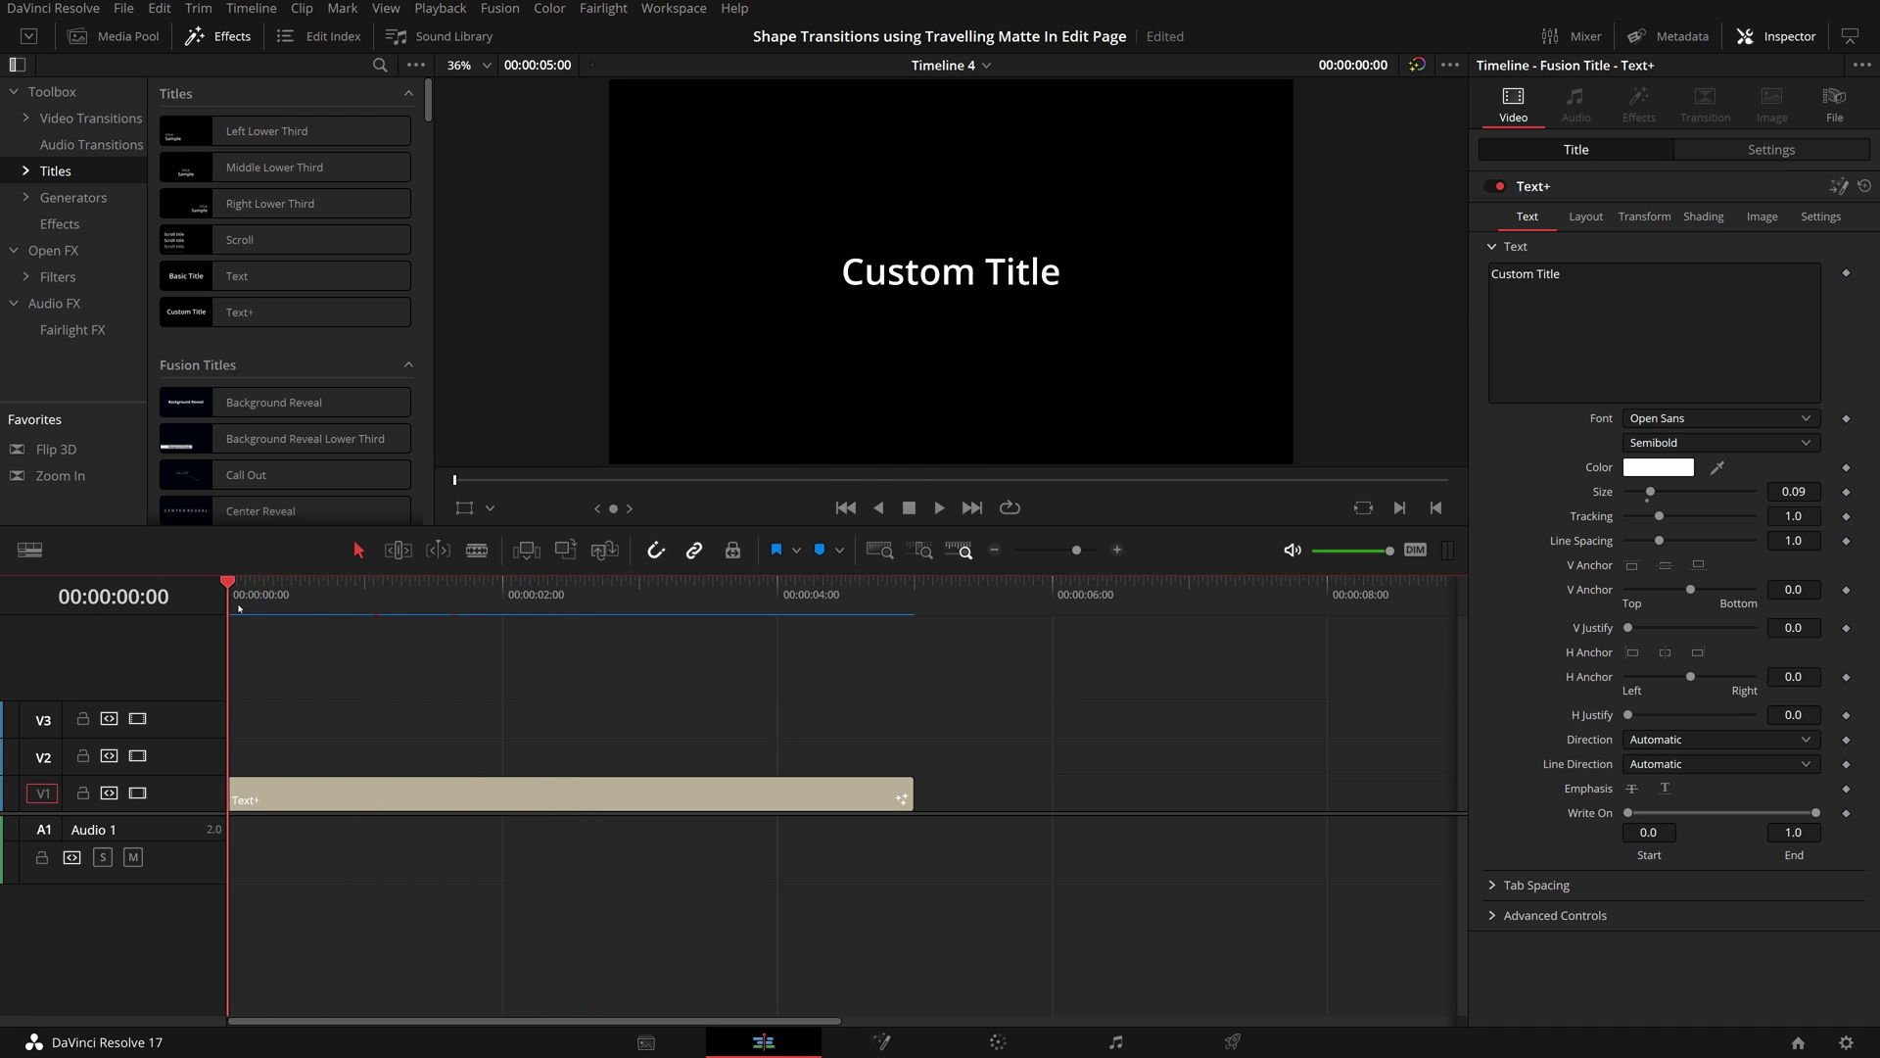
Step: Play Timeline 4 from the start and confirm the title shows 'Custom Title'
{"action": "key", "text": "space"}
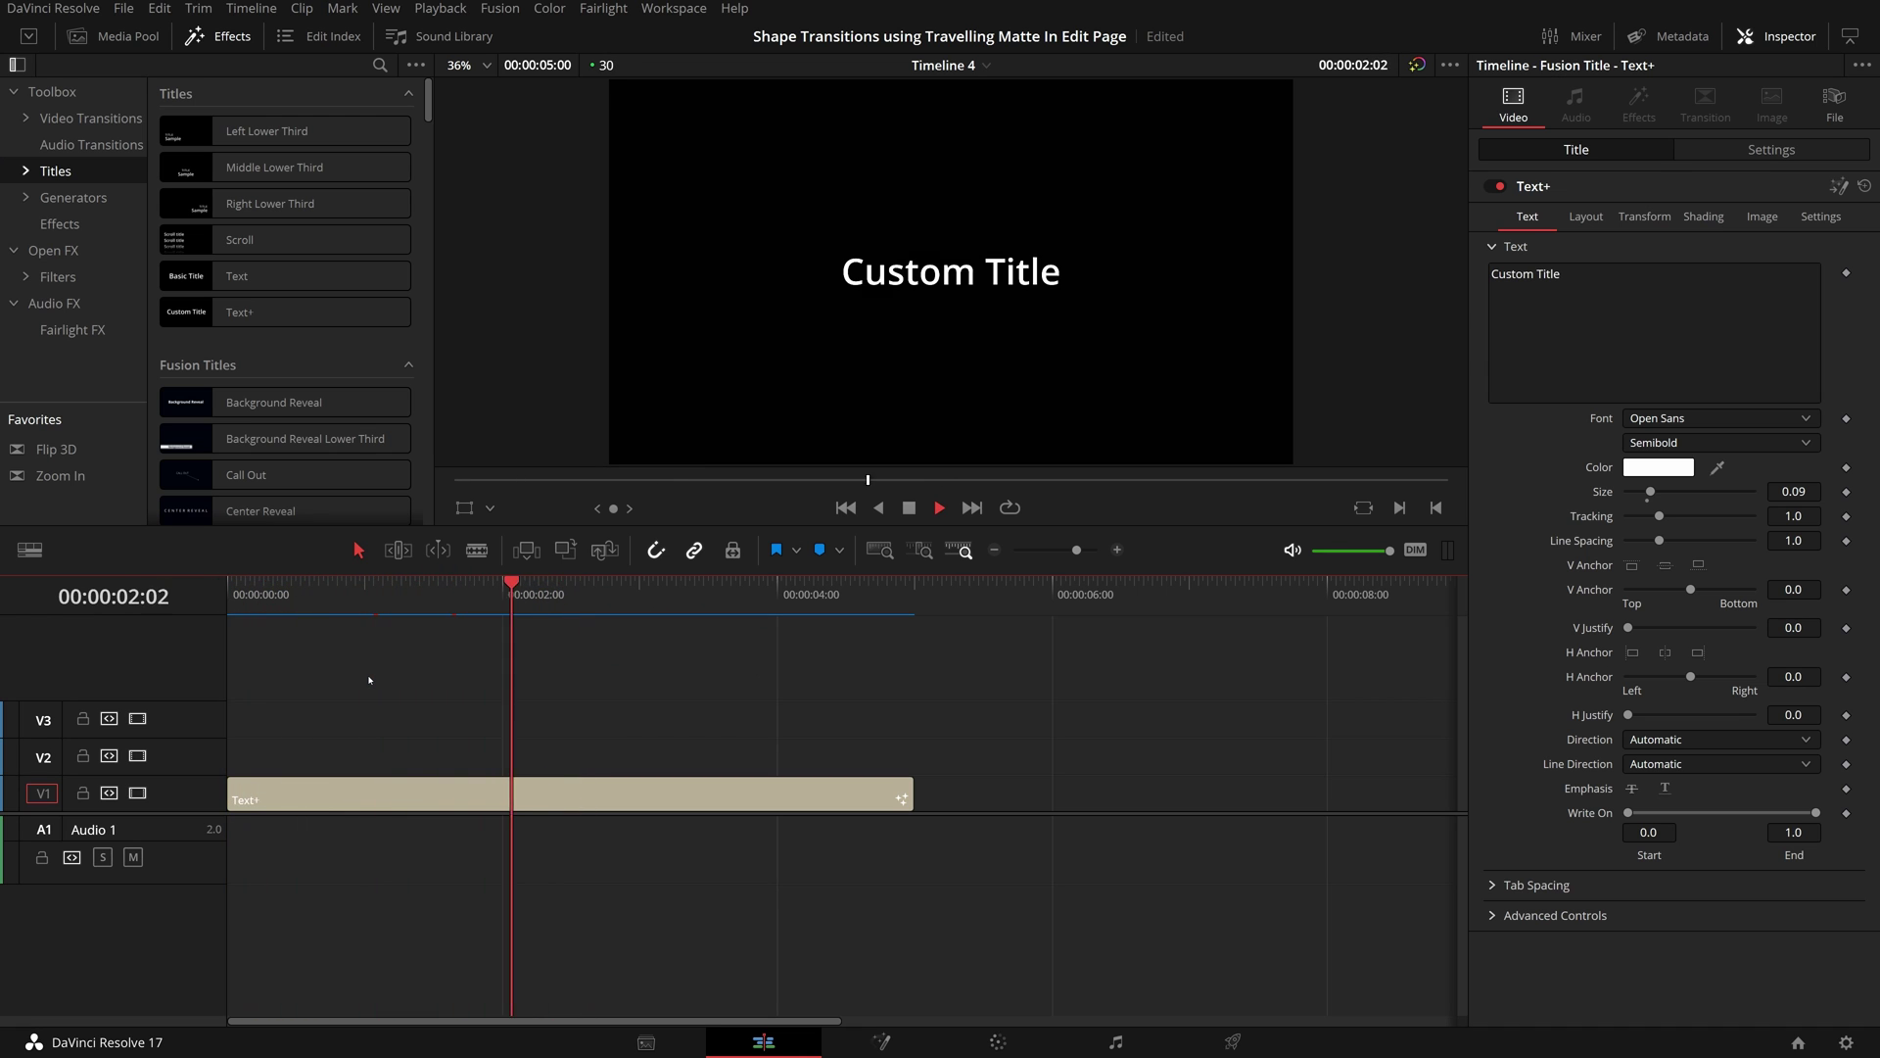
{"action": "left_click", "coordinate": [246, 595]}
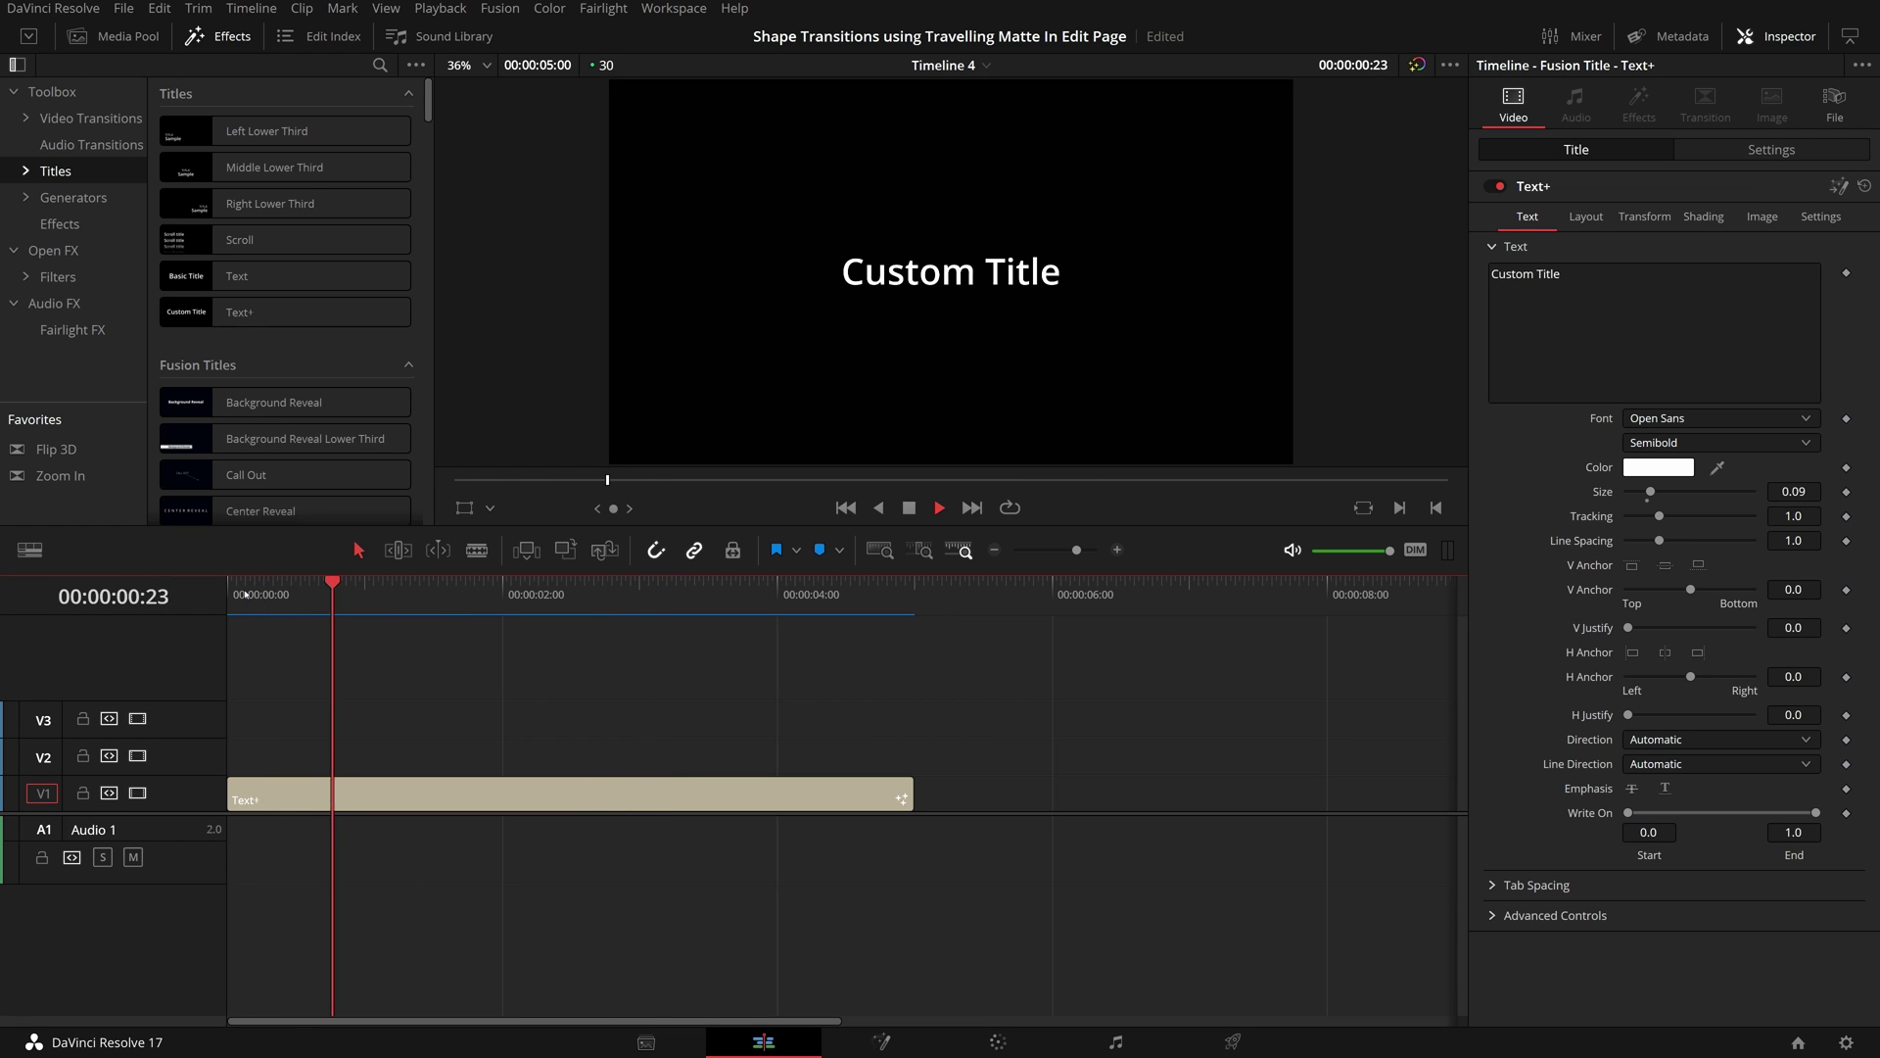
{"action": "left_click", "coordinate": [246, 595]}
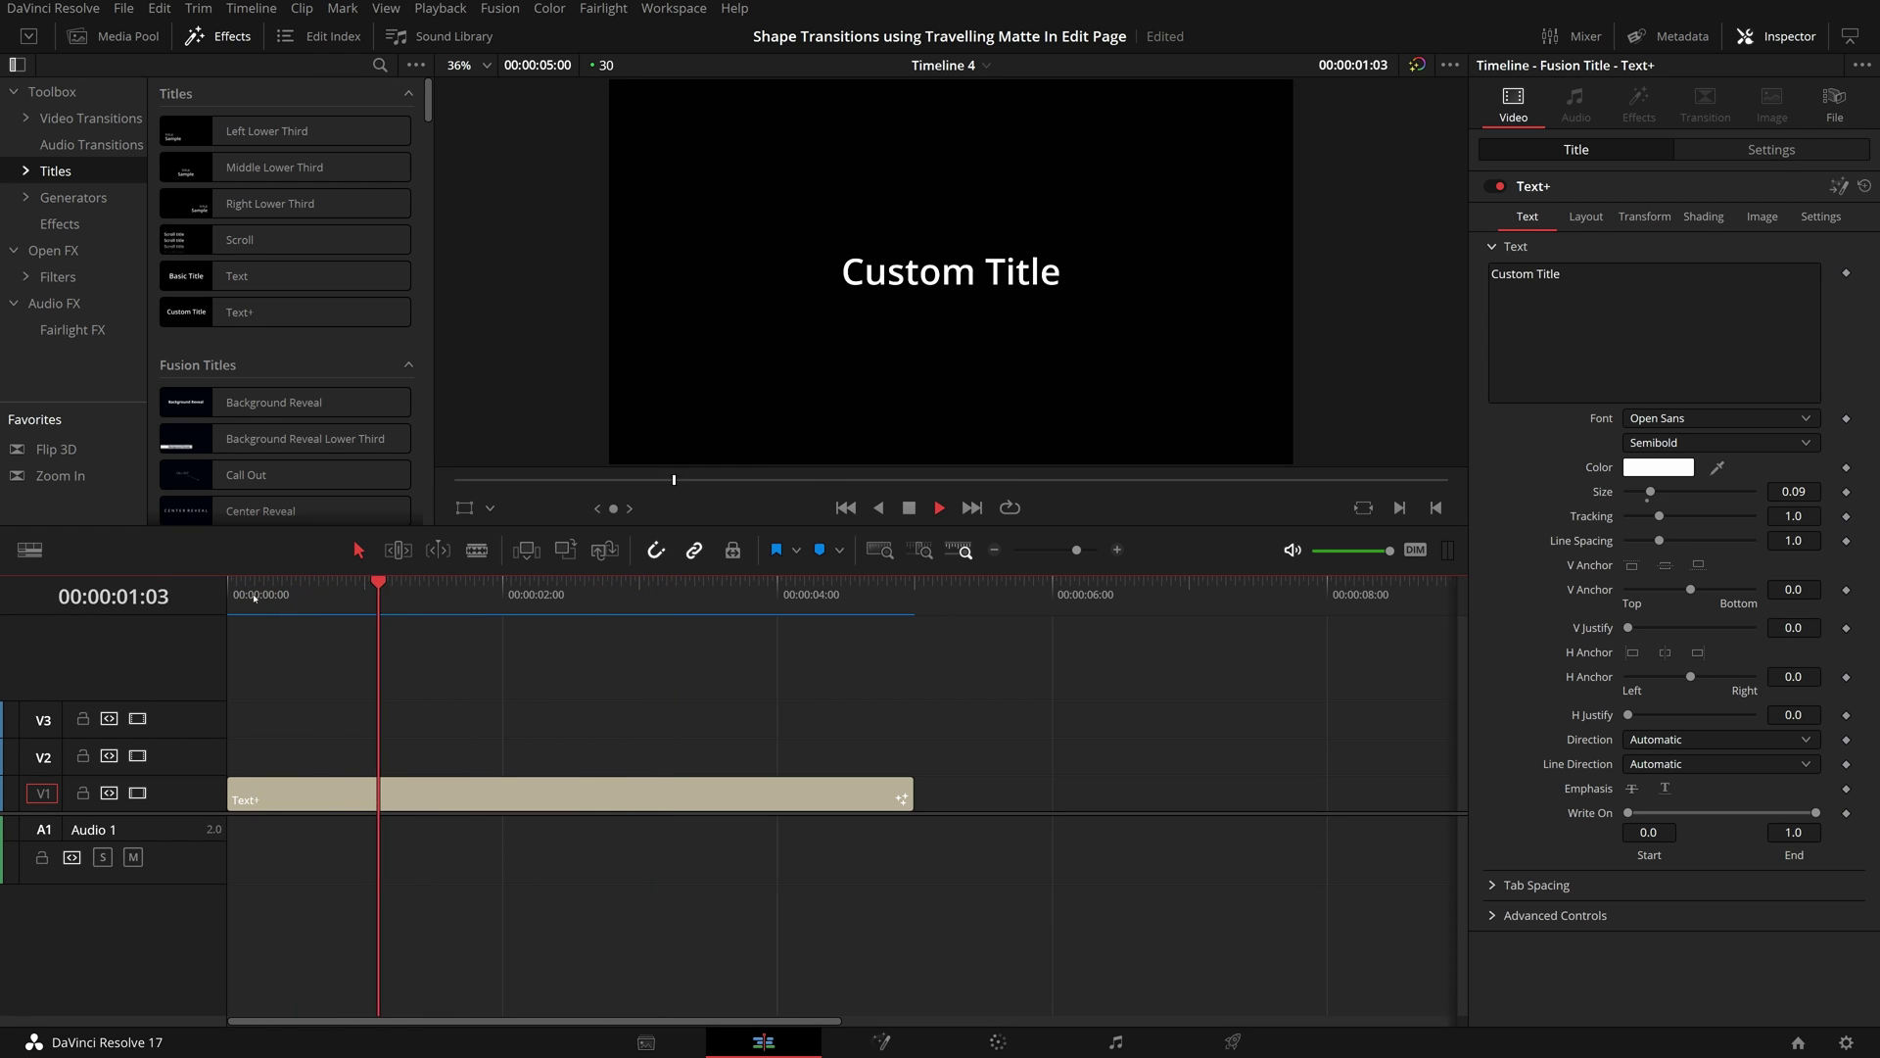
{"action": "key", "text": "space"}
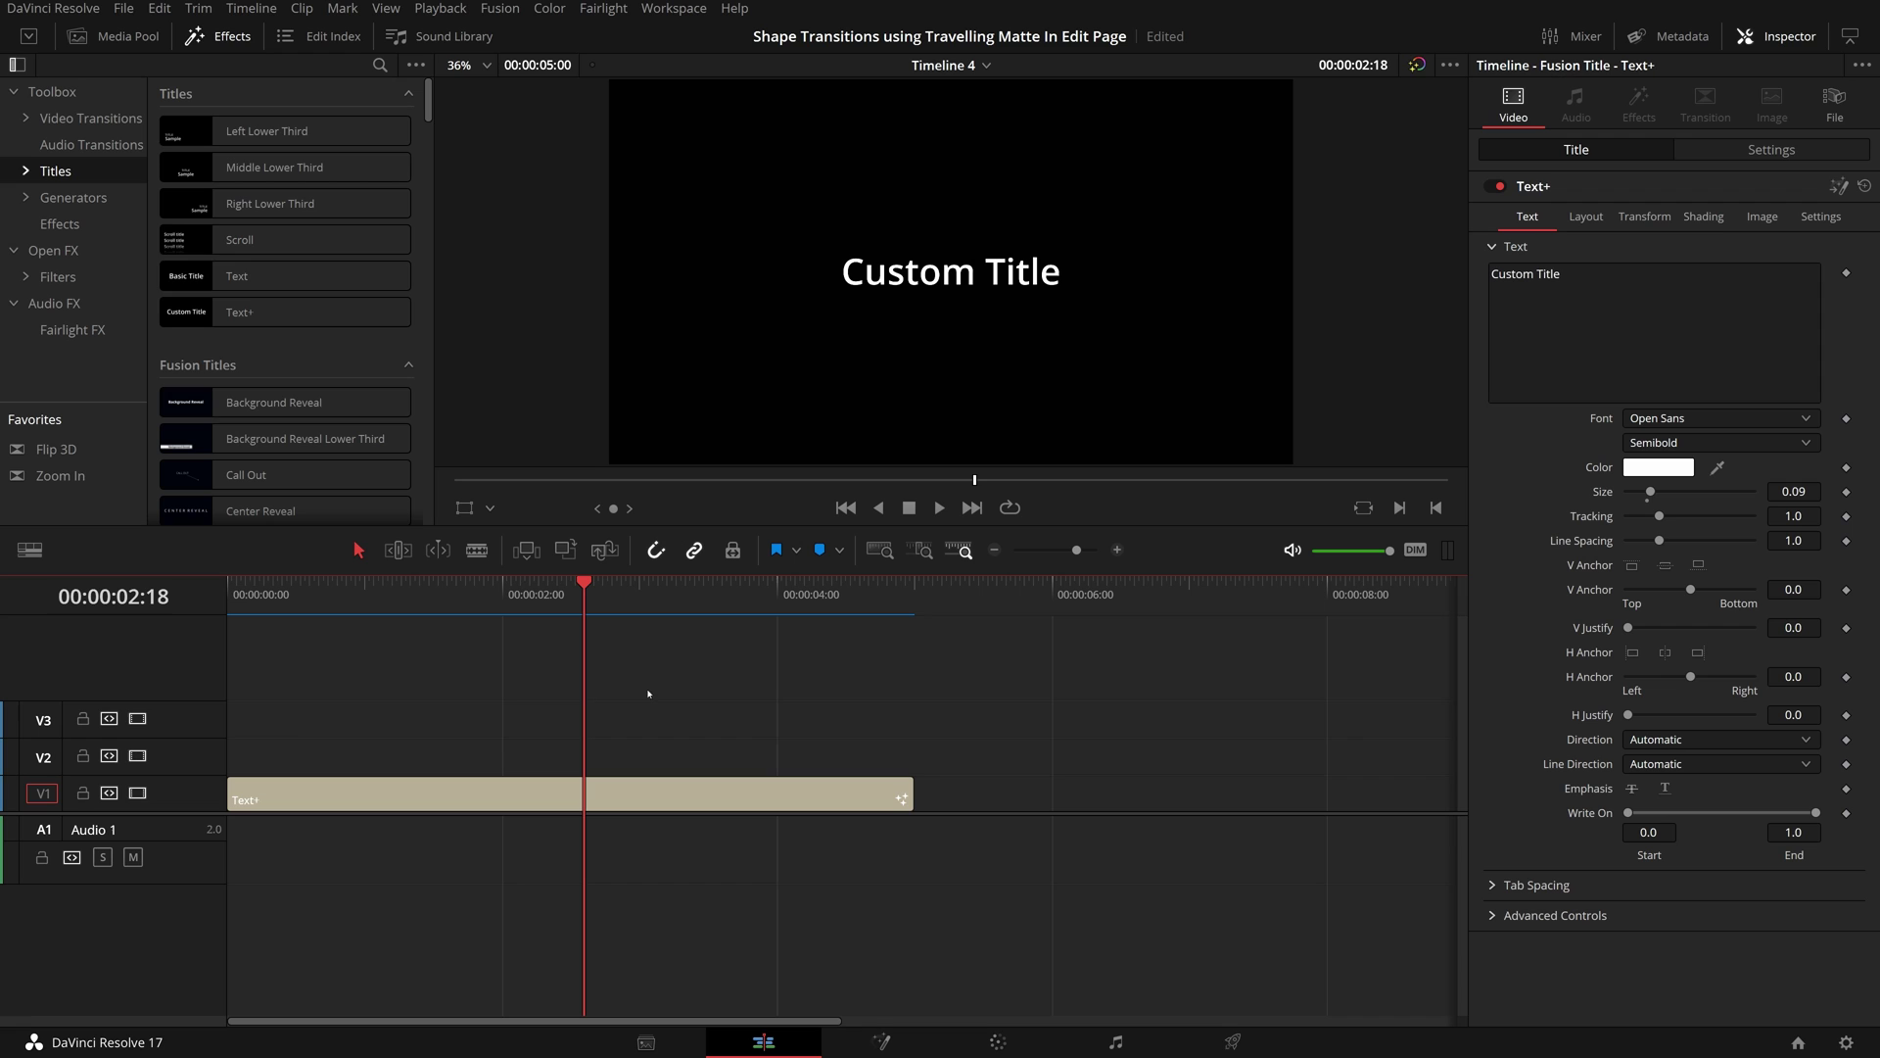
Step: Confirm Fusion Memory Cache is On in the Playback menu, then replay the title from the start
{"action": "left_click", "coordinate": [469, 9]}
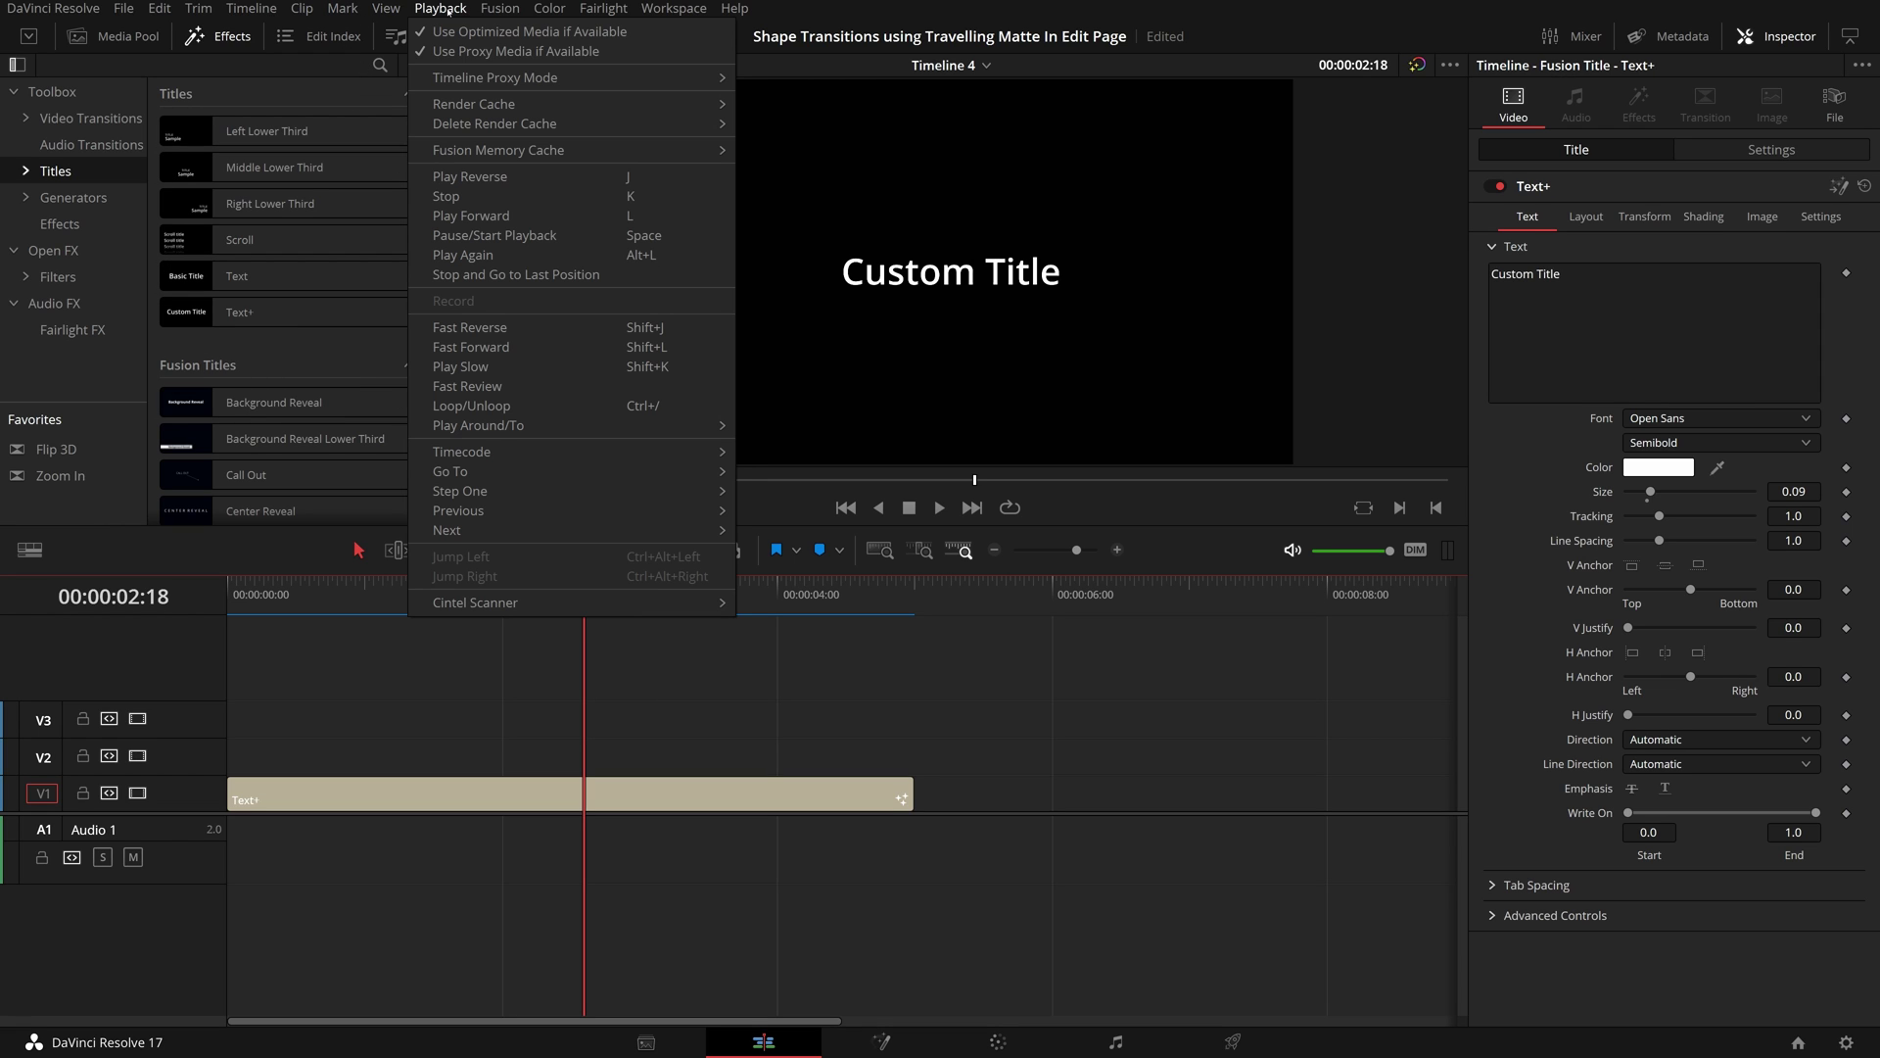
{"action": "mouse_move", "coordinate": [487, 80]}
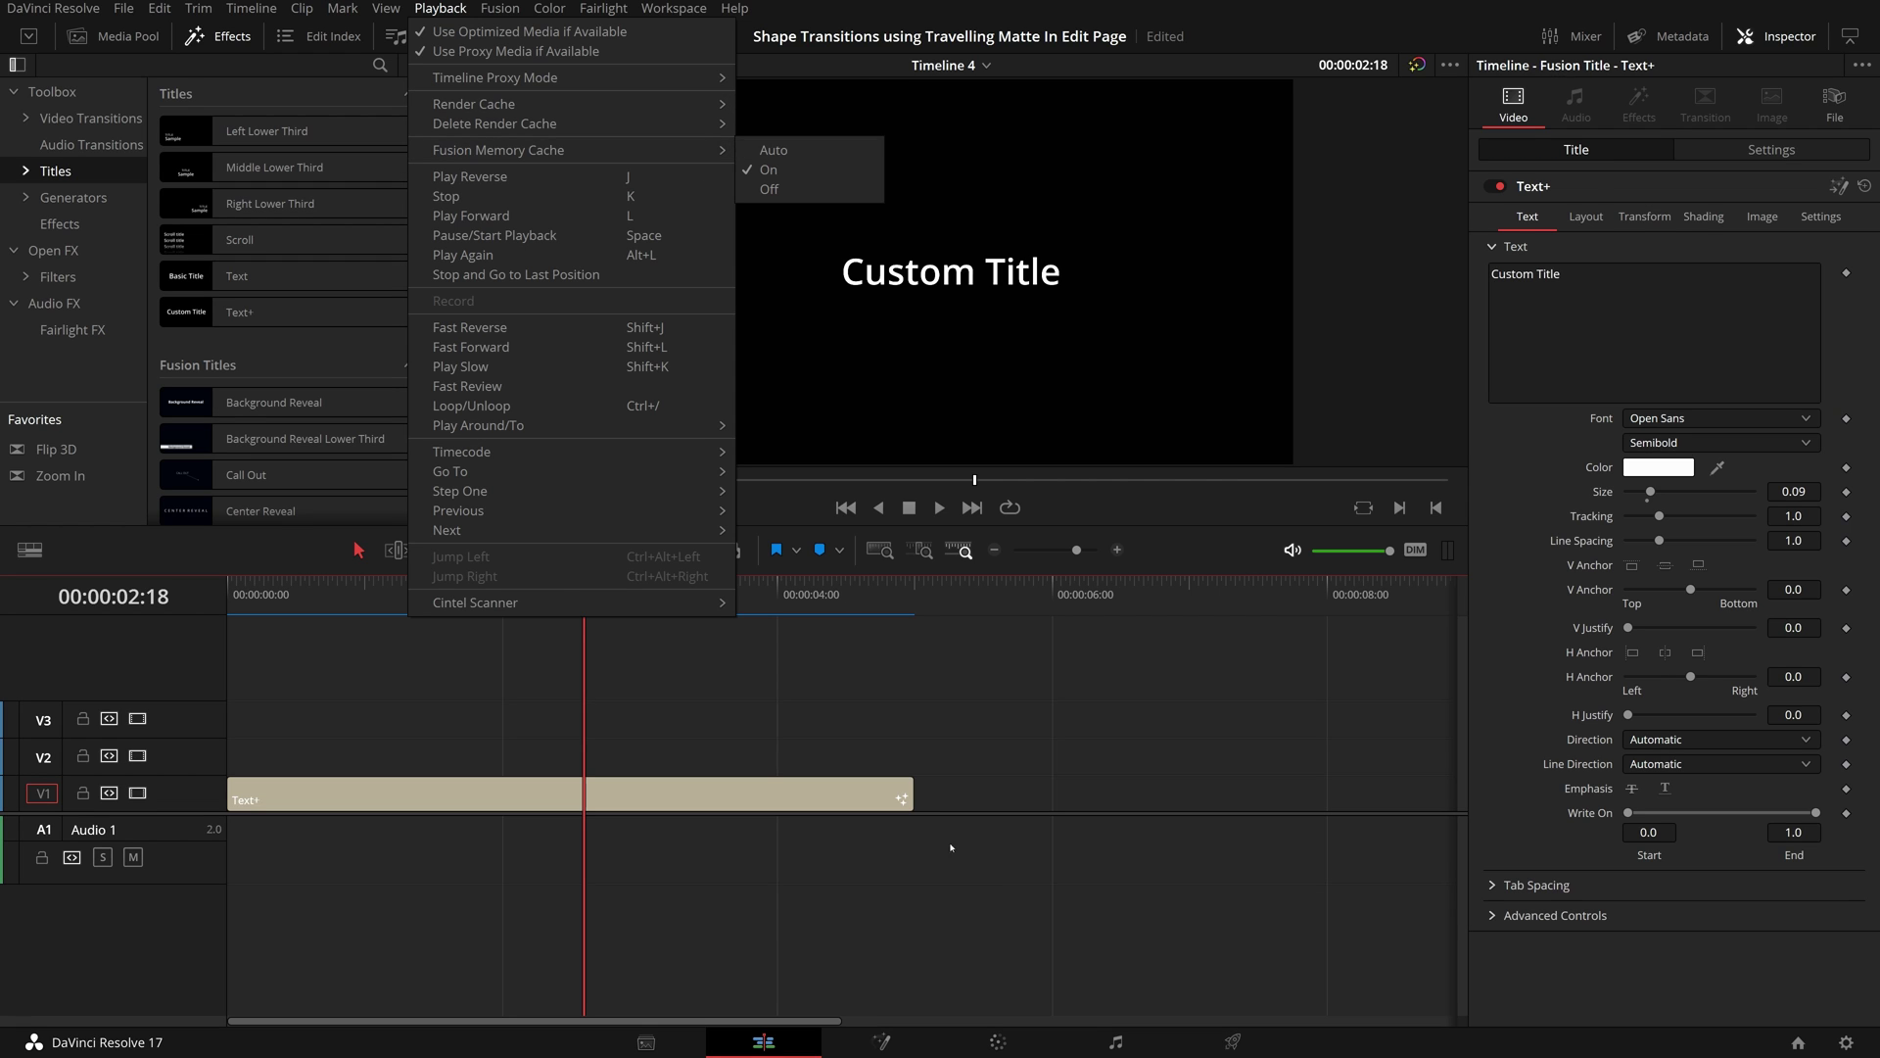
{"action": "left_click", "coordinate": [457, 655]}
{"action": "left_click", "coordinate": [253, 595]}
{"action": "key", "text": "space"}
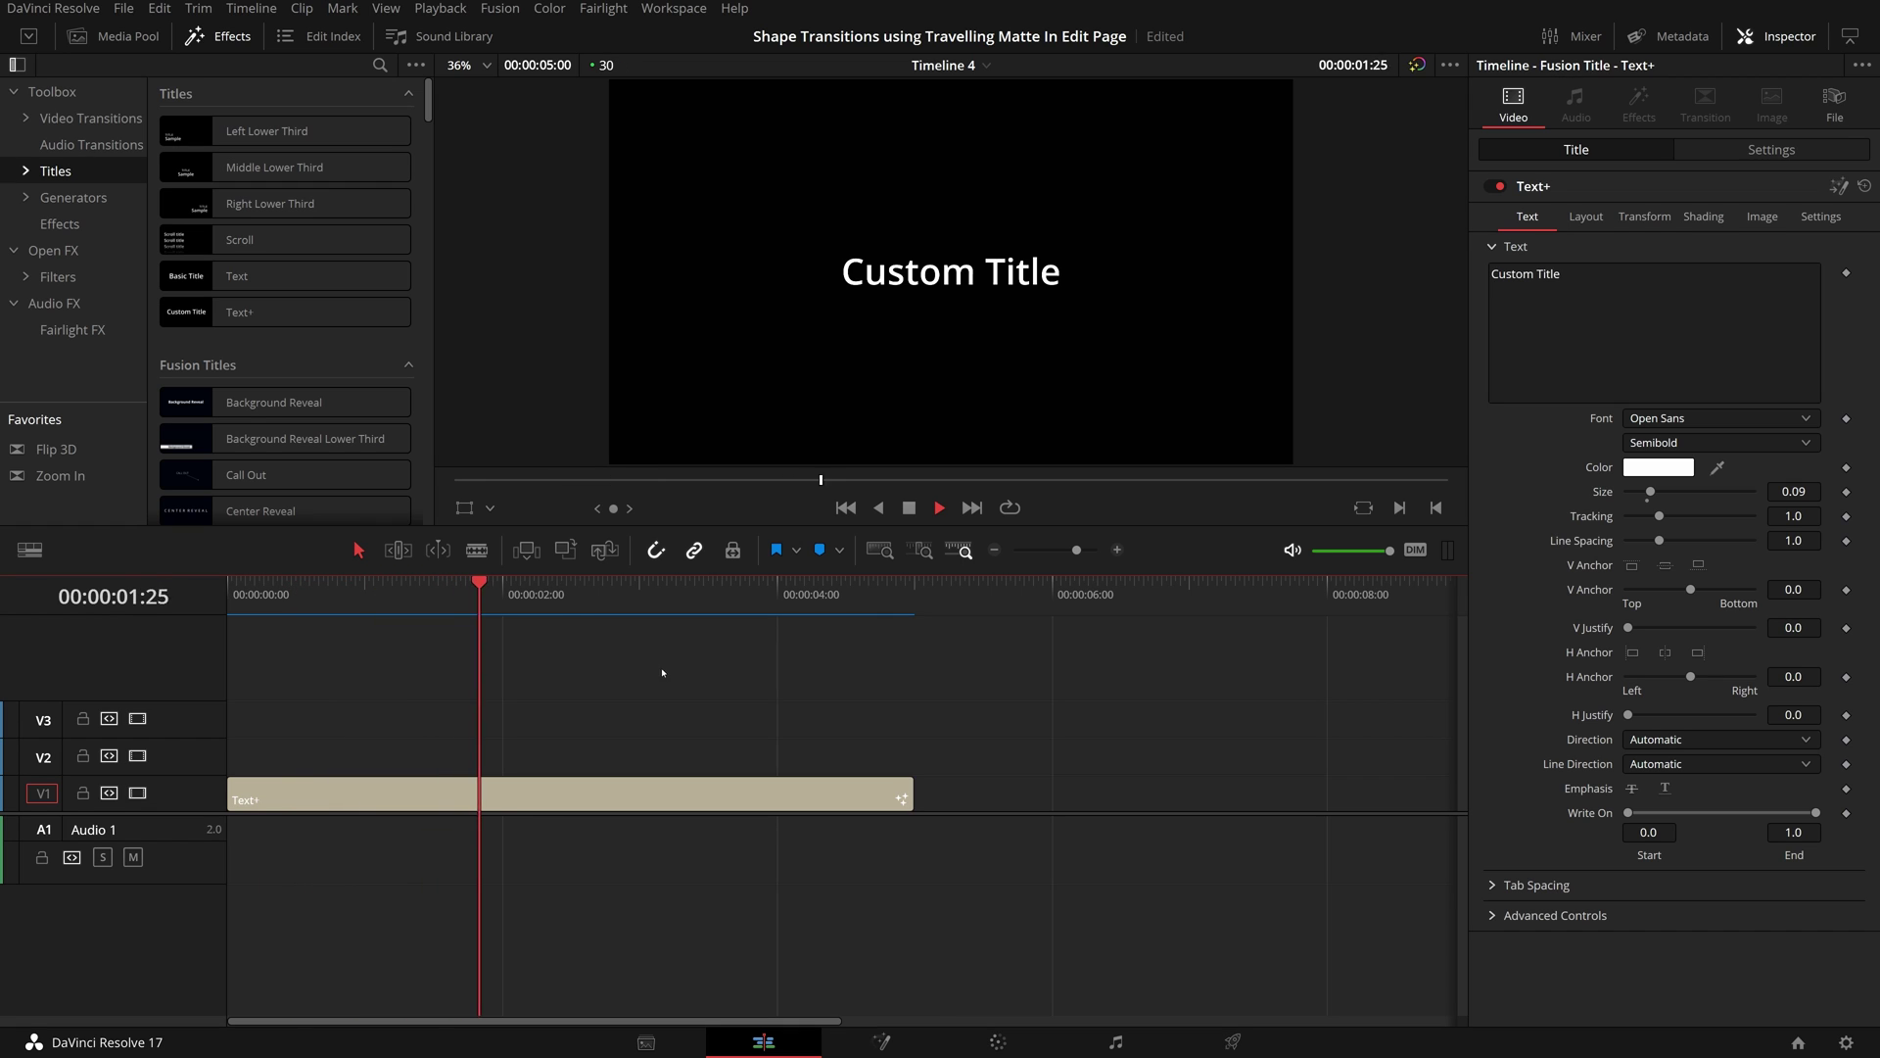
{"action": "key", "text": "space"}
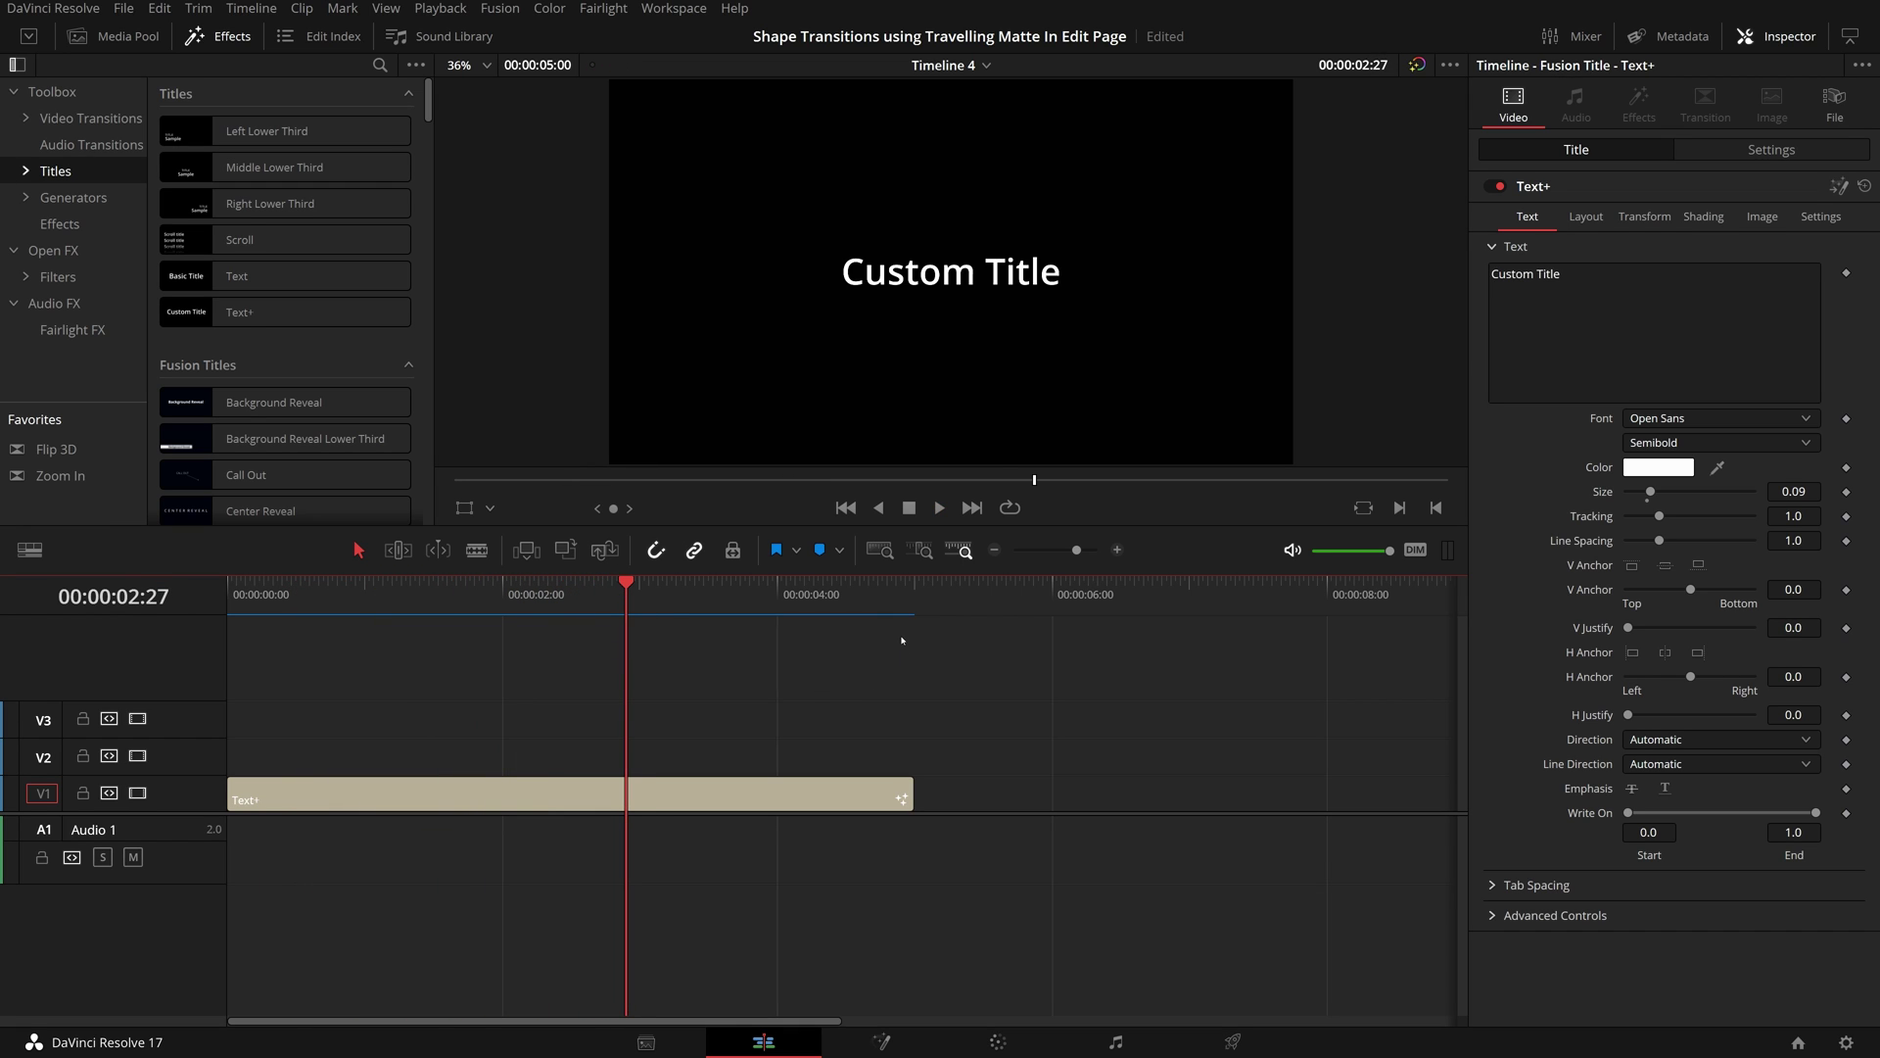